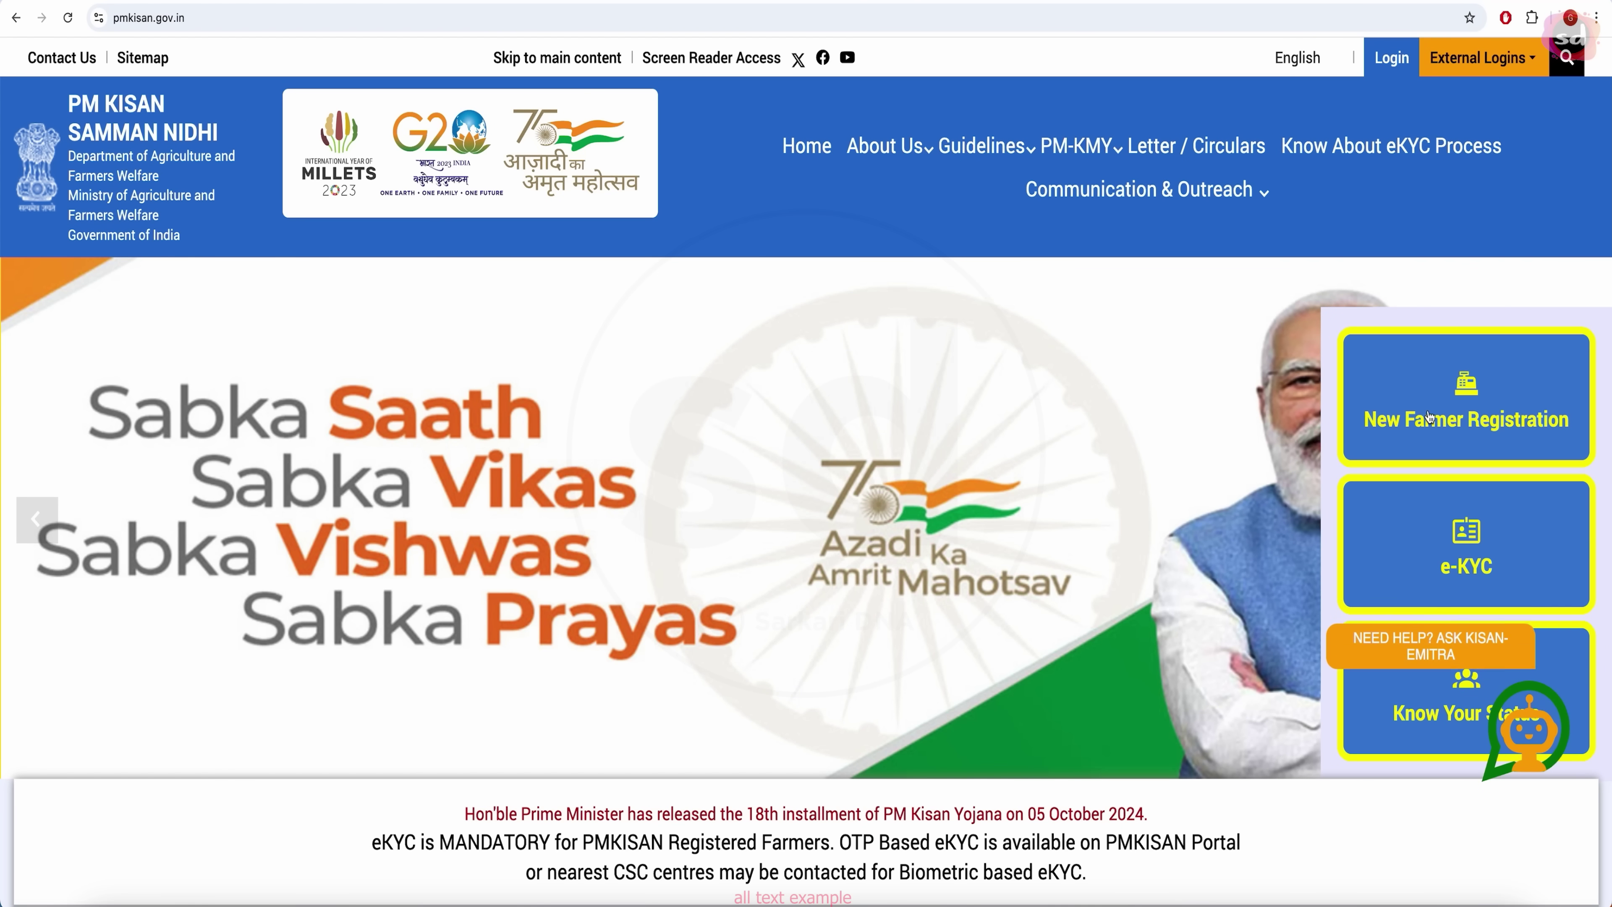
Scroll down to Farmers Corner and open the New Farmer Registration form
scroll(1188, 499, down, 9)
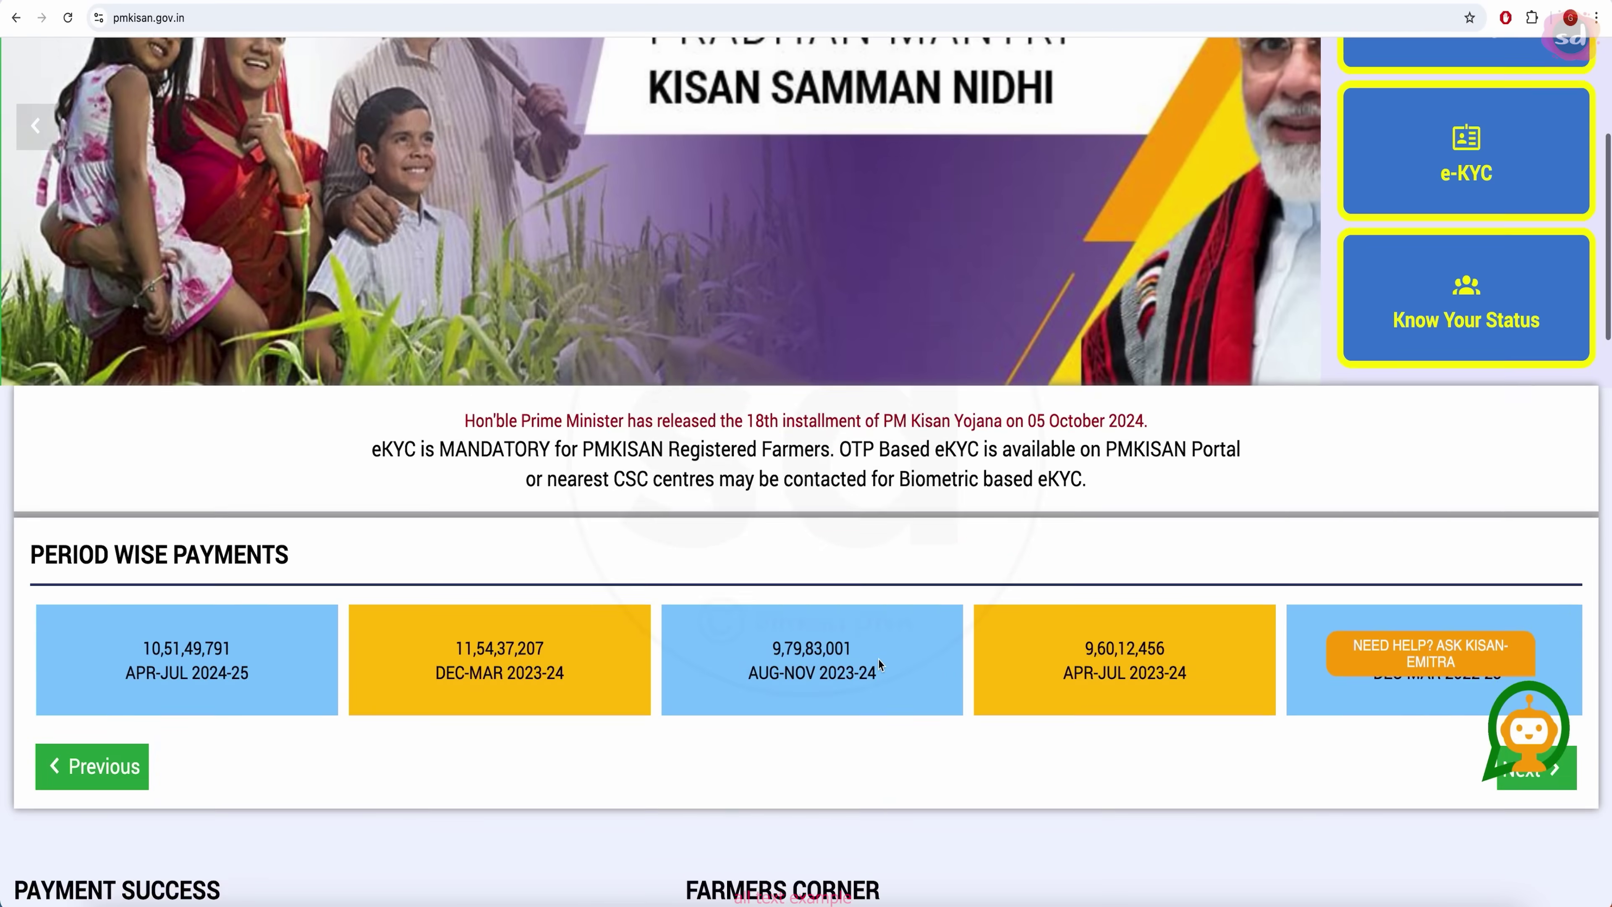
scroll(521, 626, down, 3)
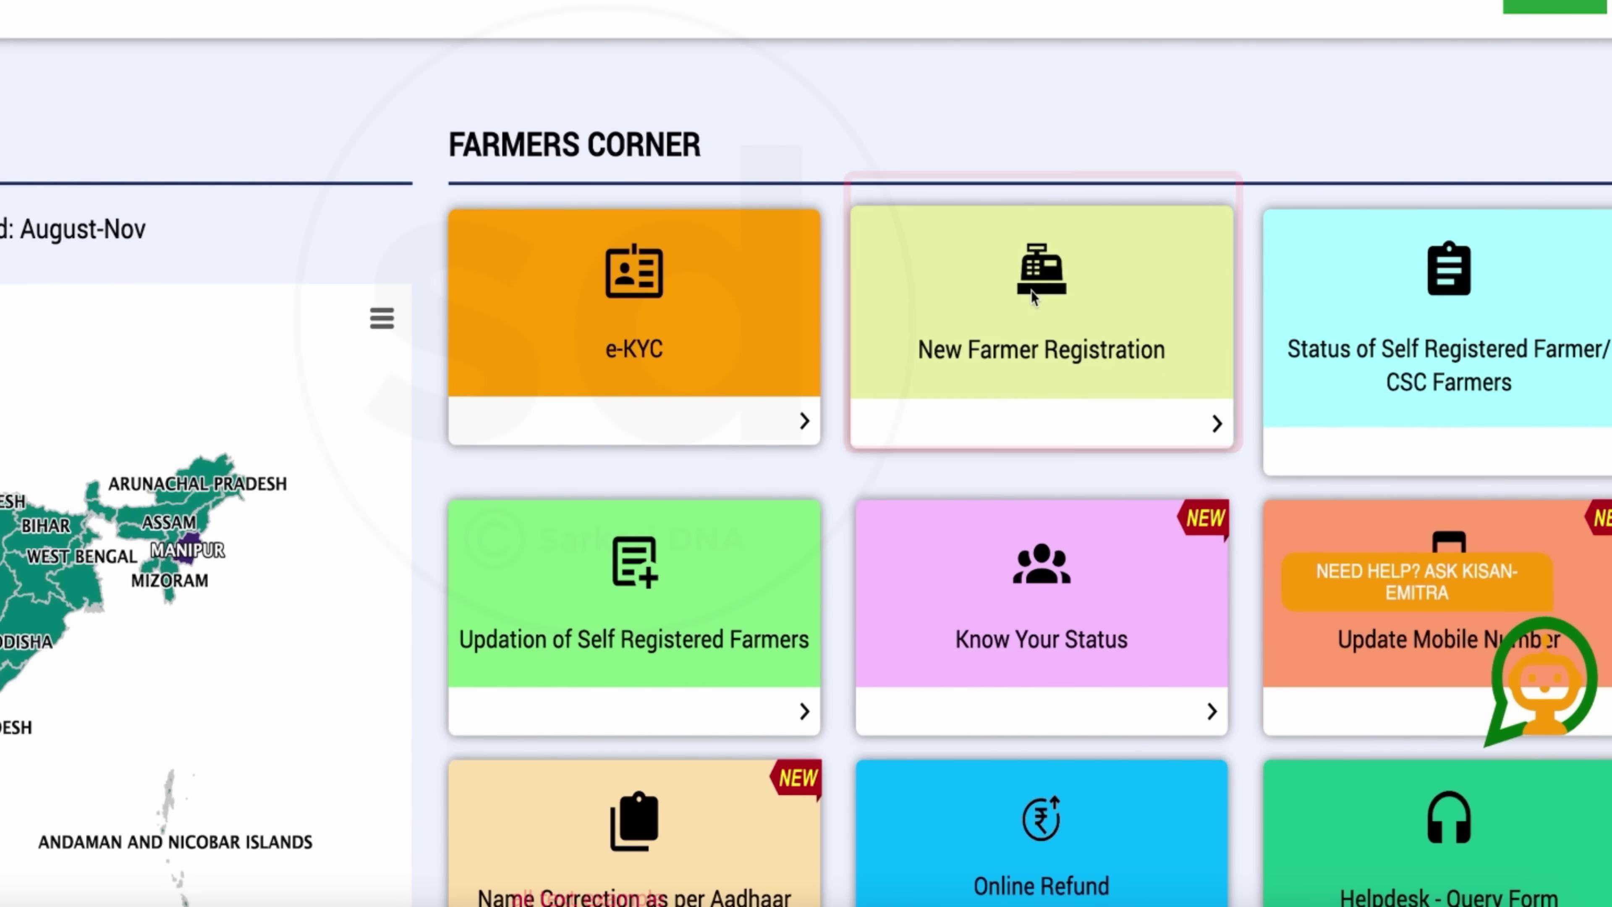
click(1033, 258)
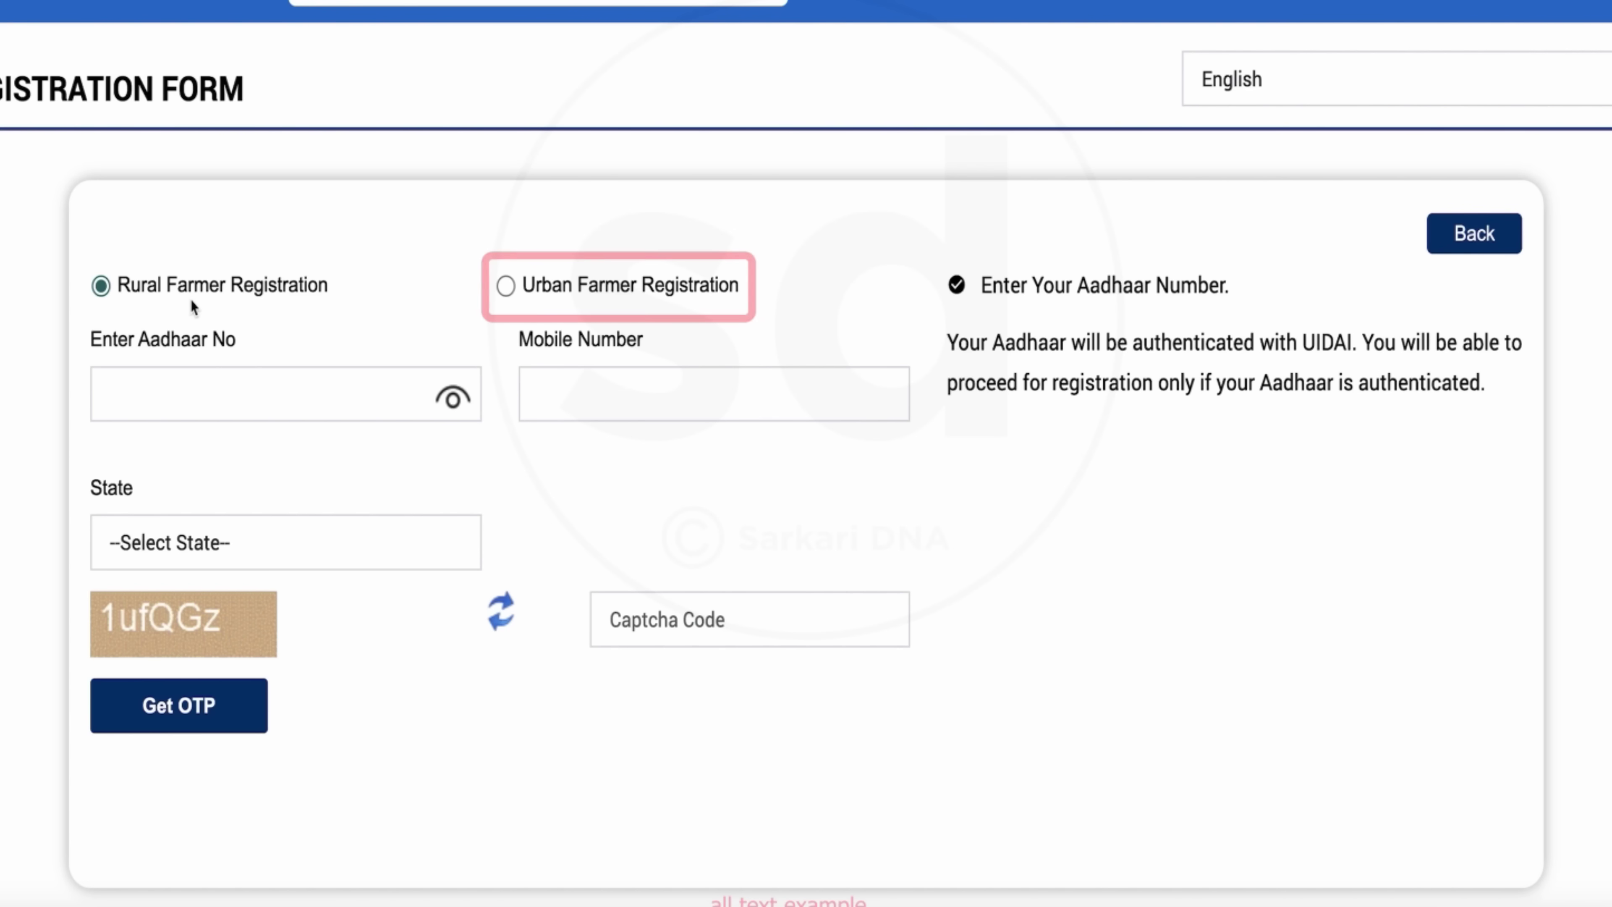
Enter the farmer's Aadhaar and mobile numbers and select UTTAR PRADESH as the state
click(257, 394)
key(ctrl+v)
click(767, 406)
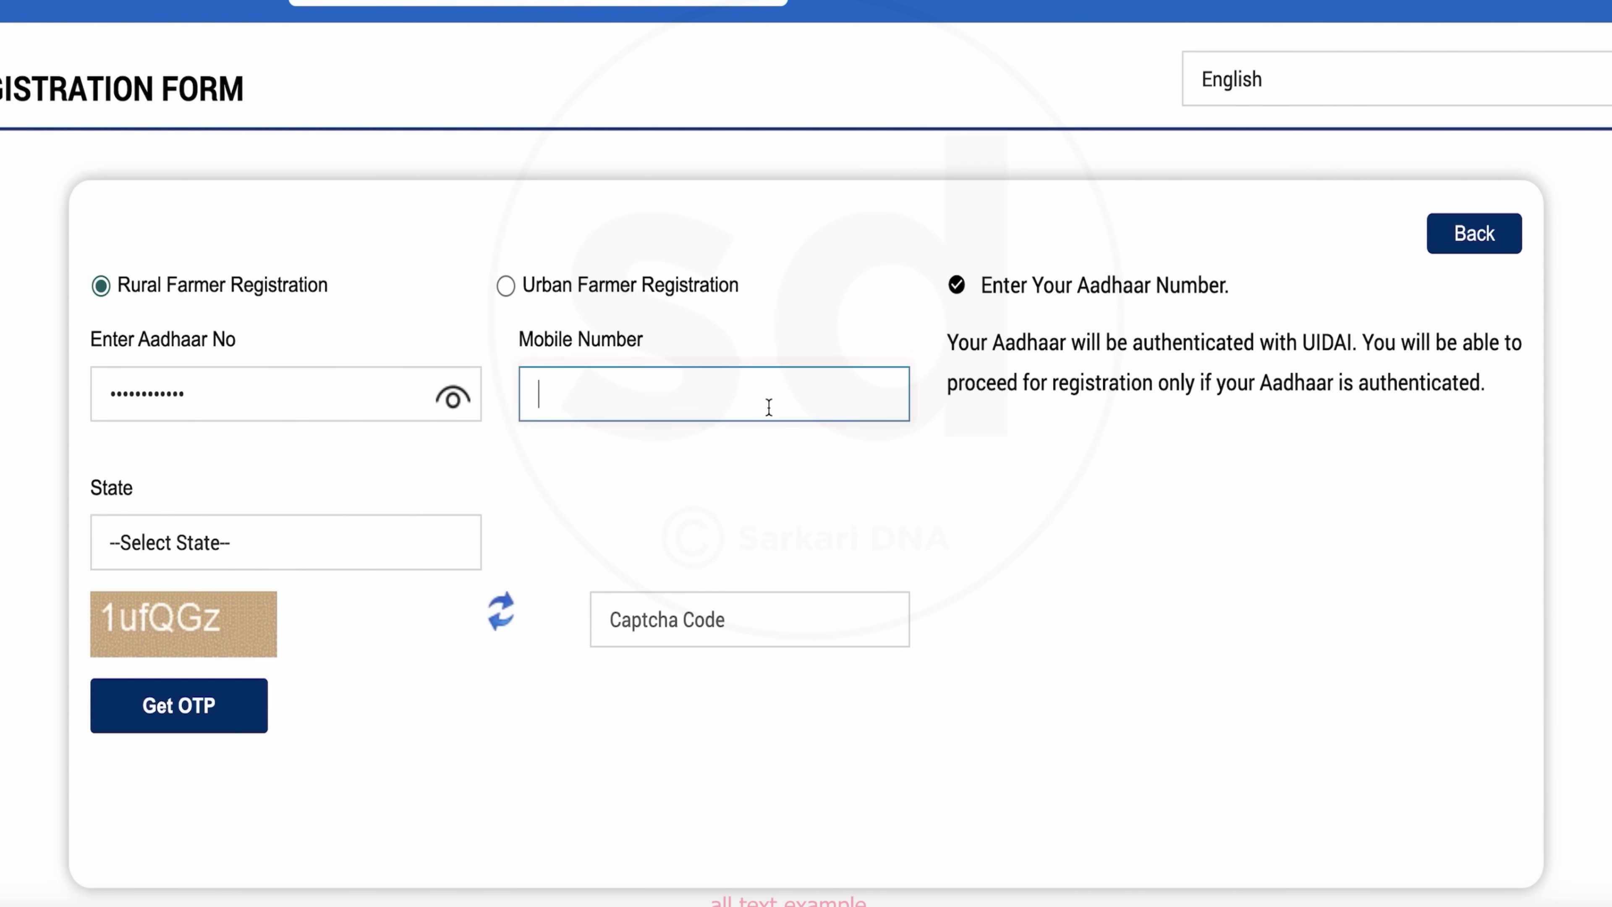
text(9)
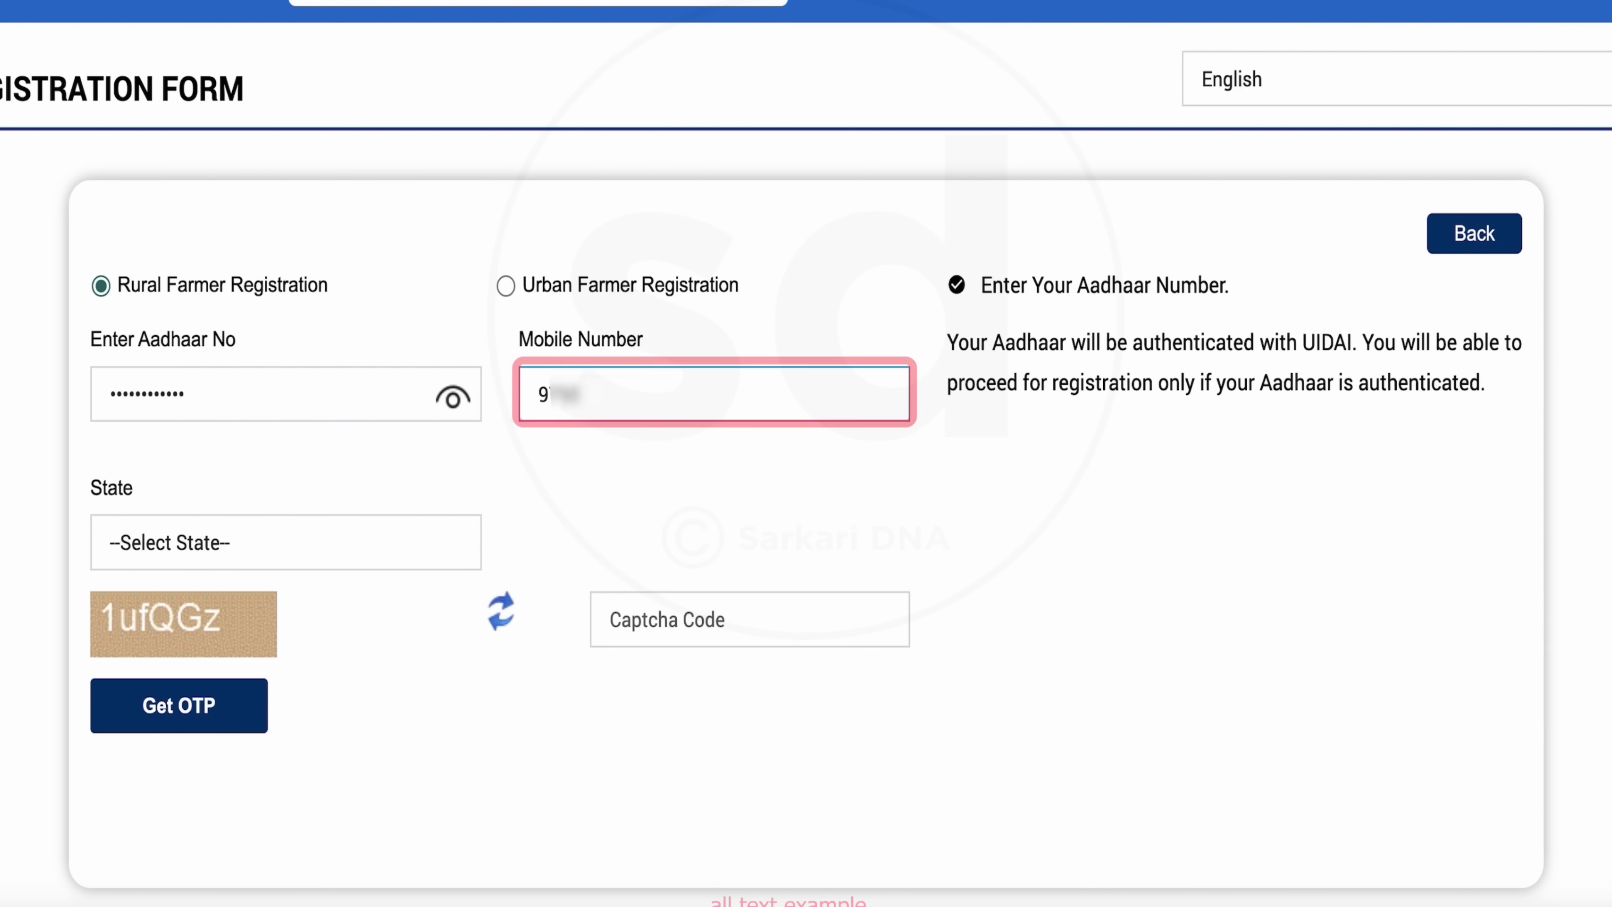
click(415, 546)
key(u)
key(Return)
Fill in captcha 1ufQGz and request the OTP
click(749, 636)
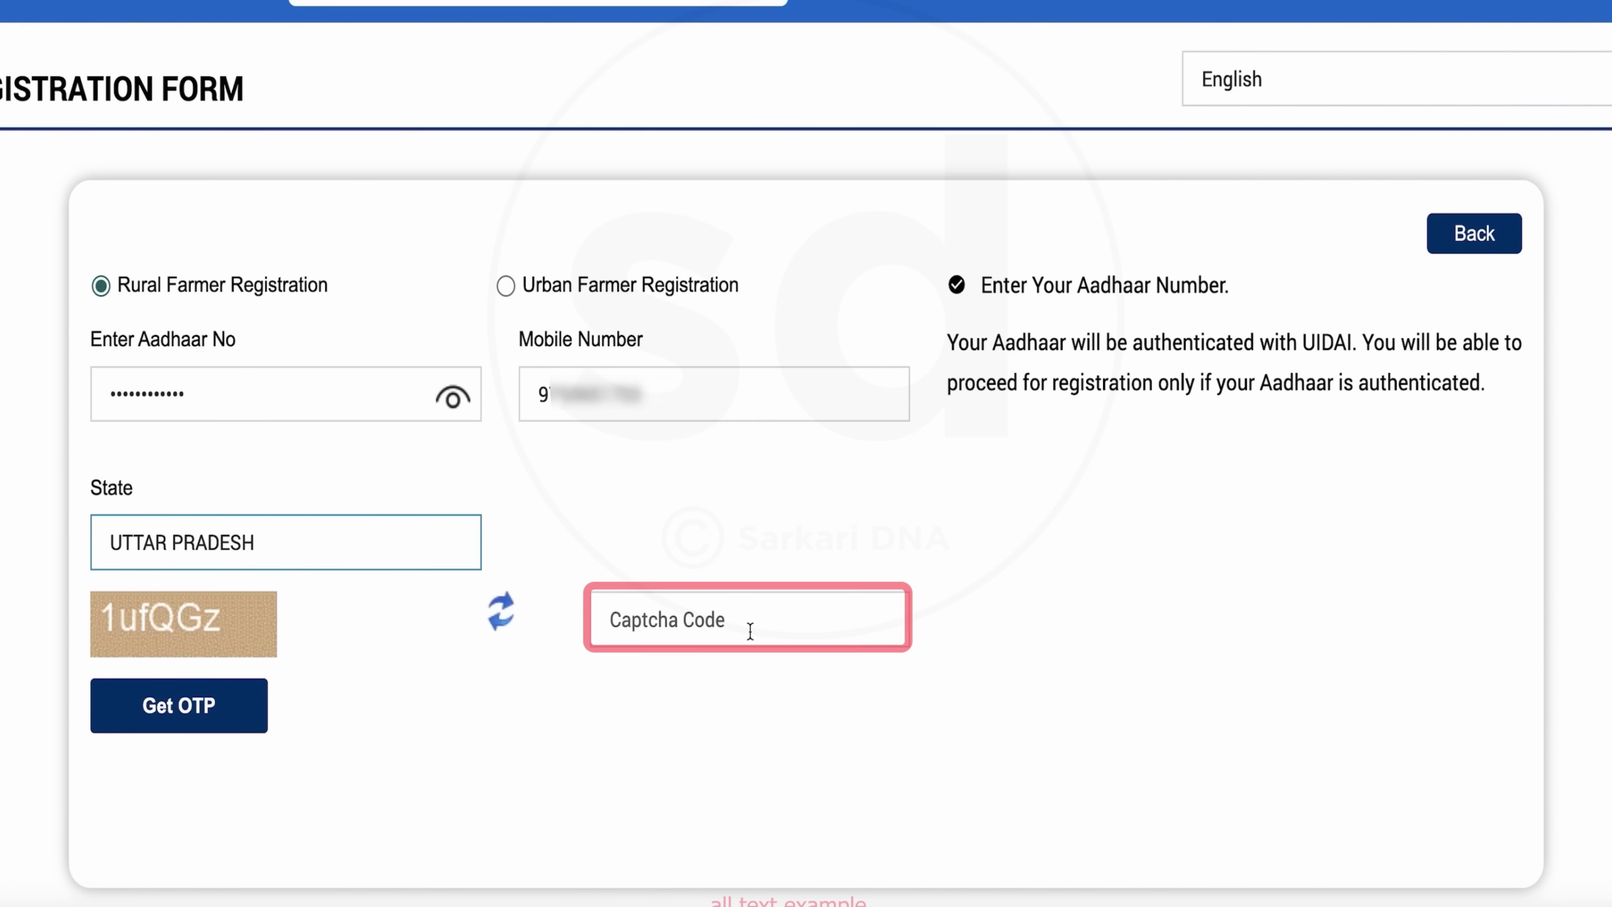
text(1ufQG)
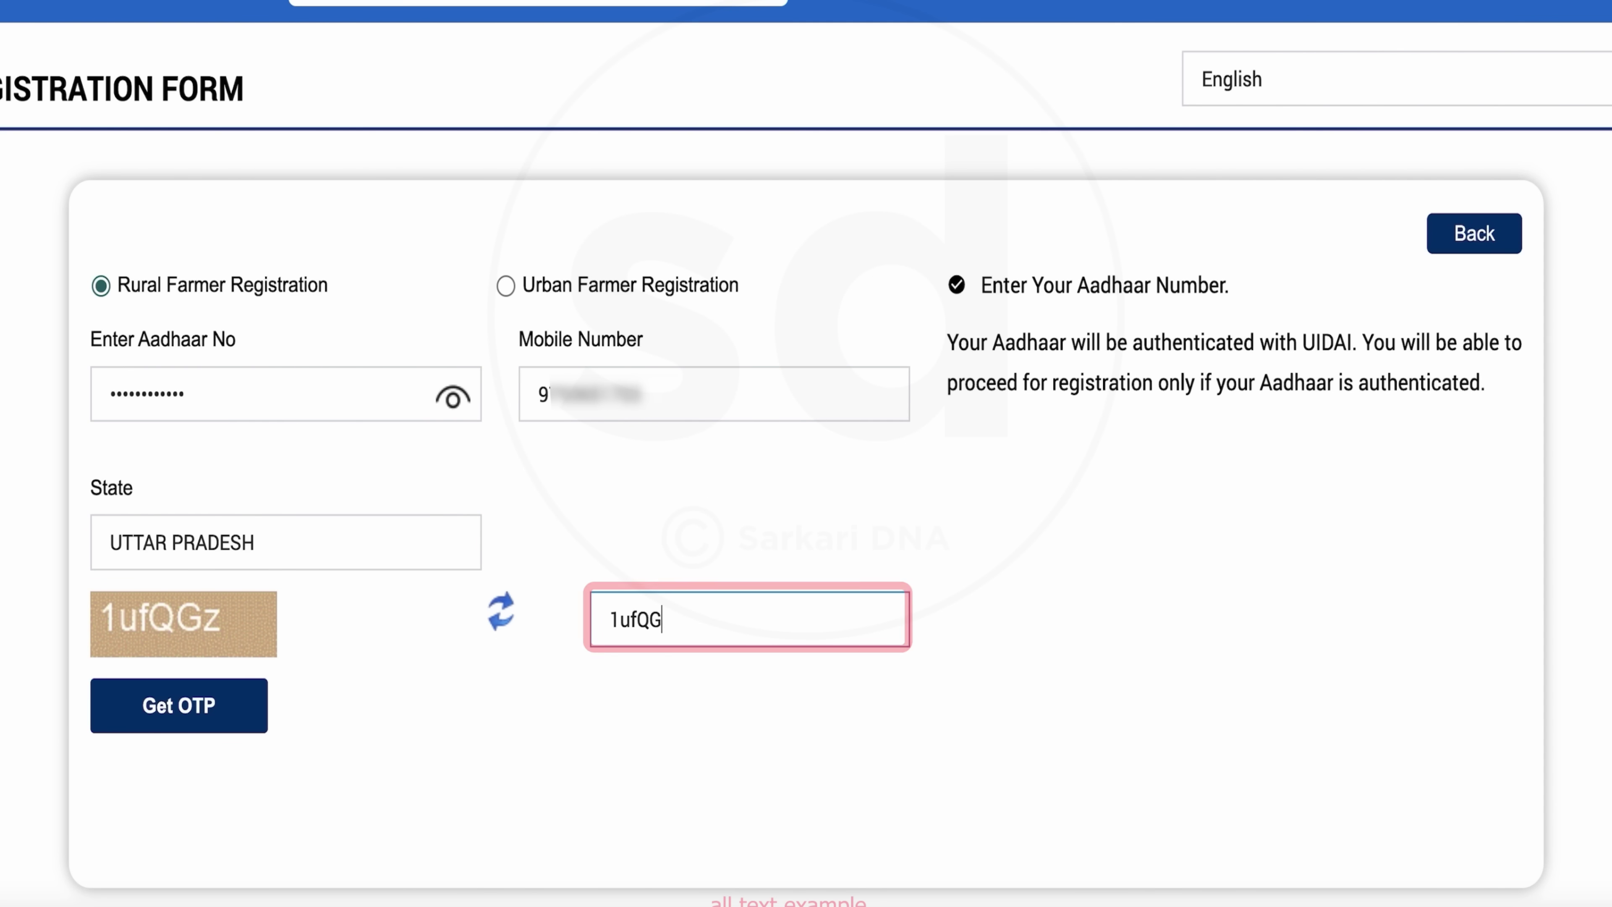
text(z)
click(173, 719)
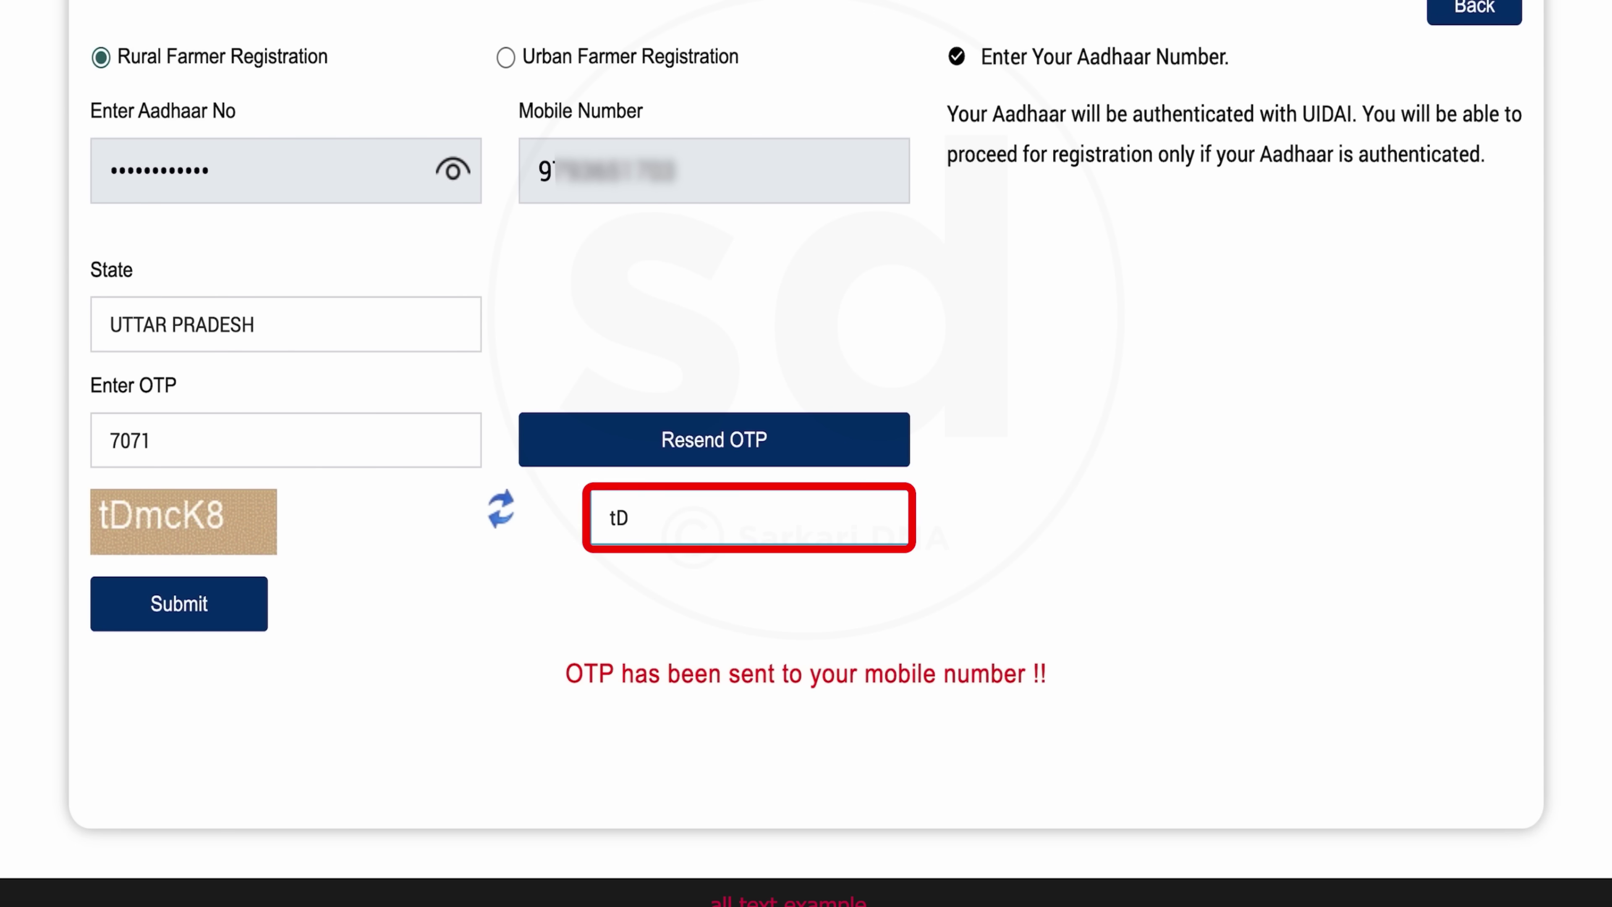
Submit the mobile OTP with captcha mcK8, then clear the outdated captcha
text(mcK8)
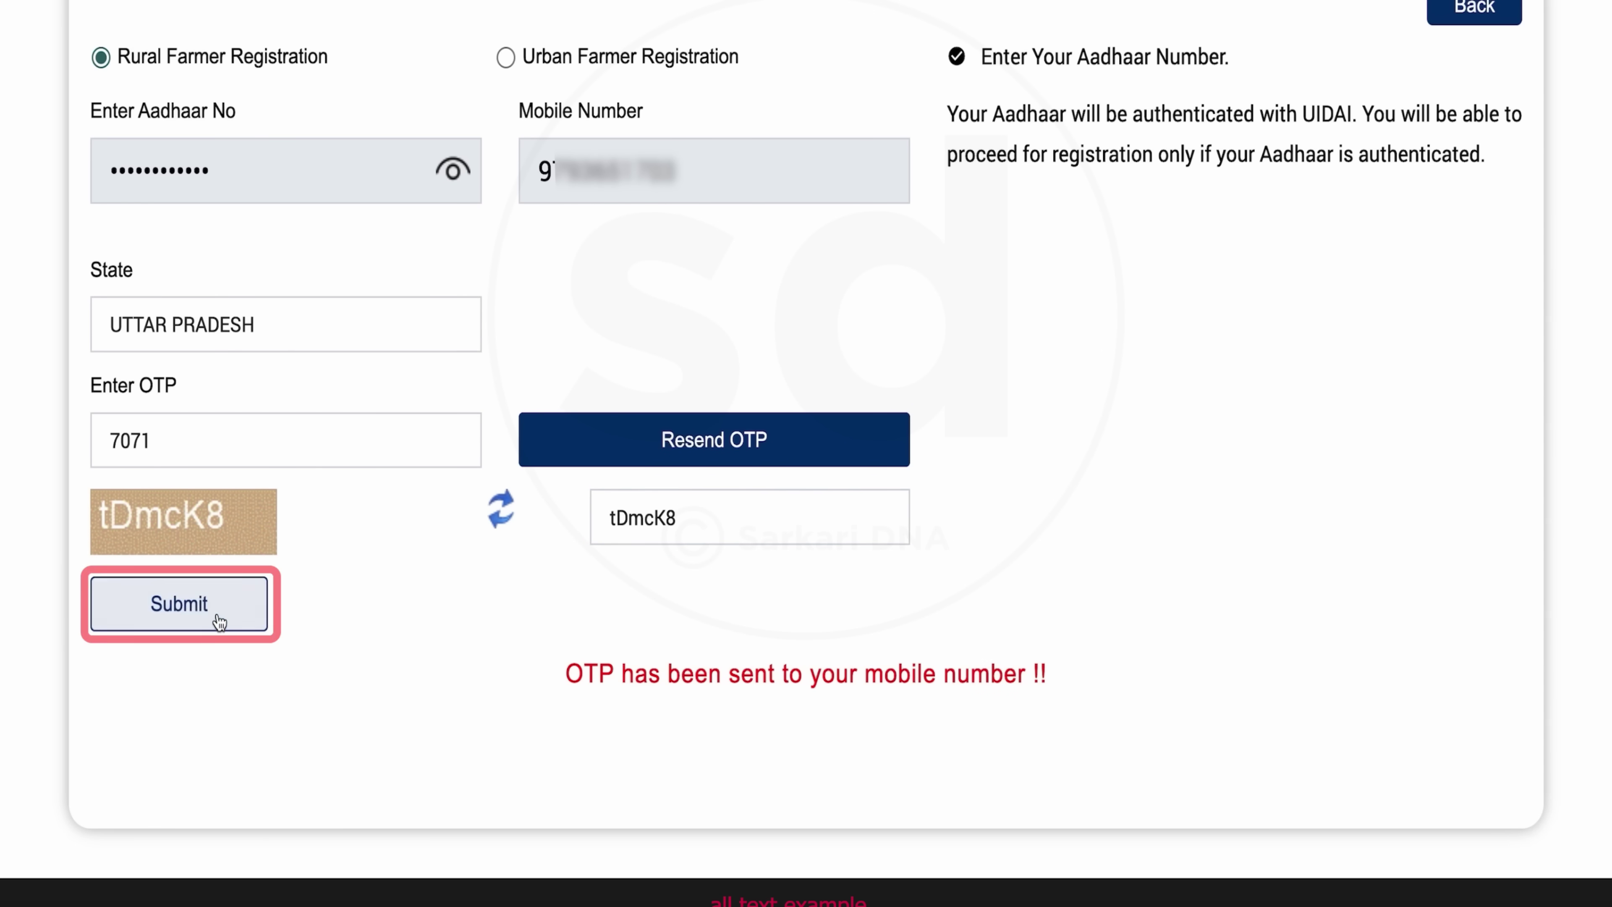
click(219, 621)
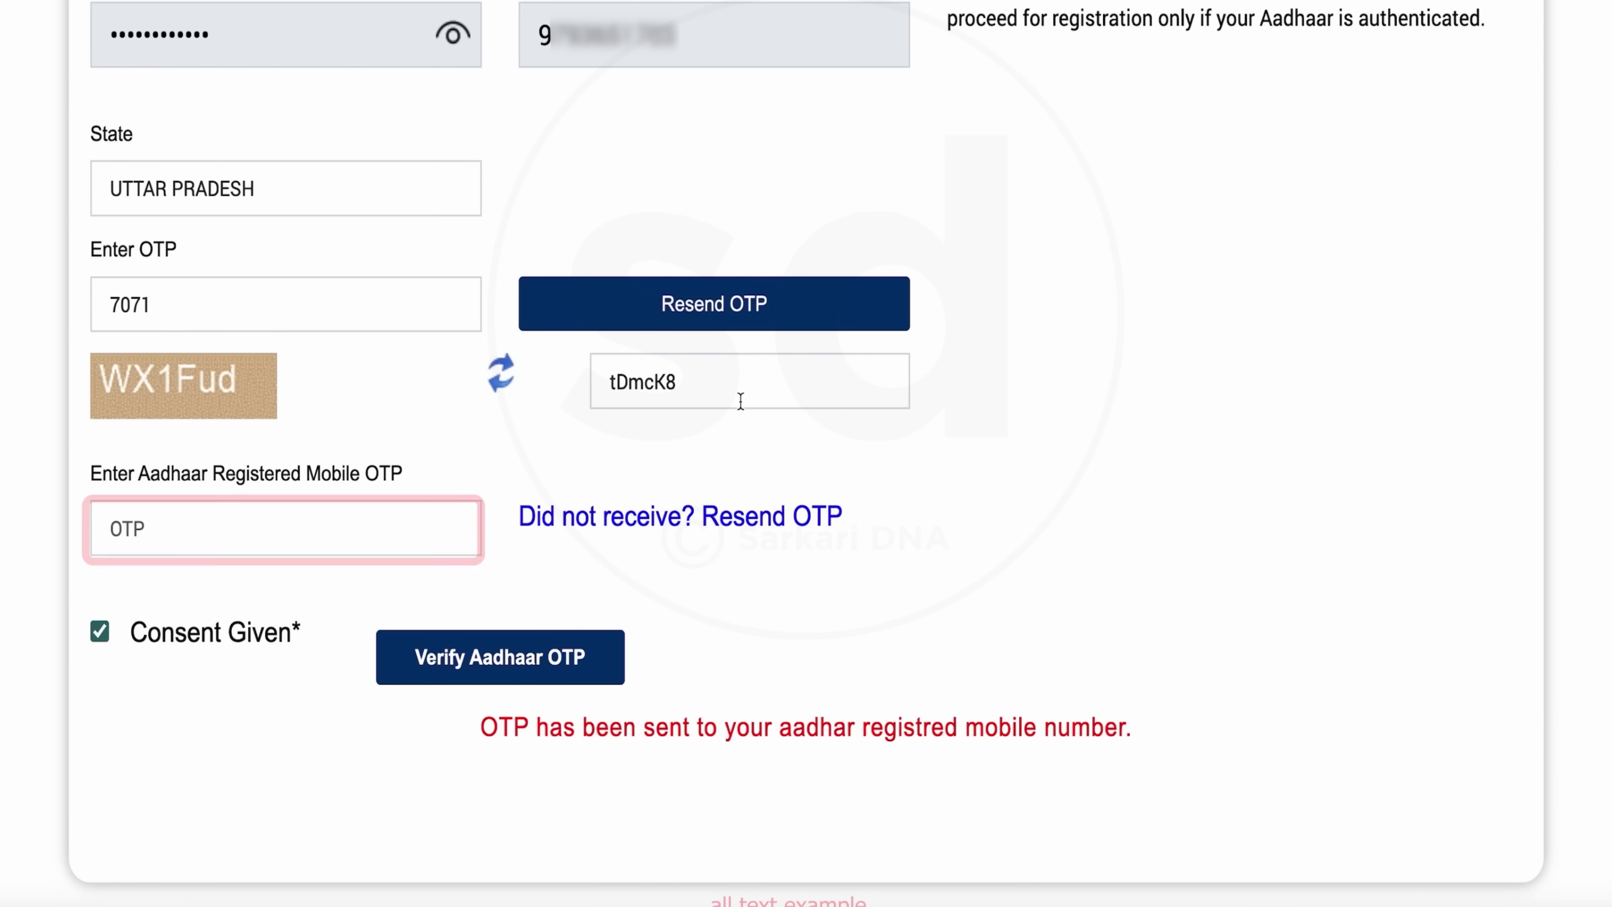
drag(744, 399, 543, 399)
key(BackSpace)
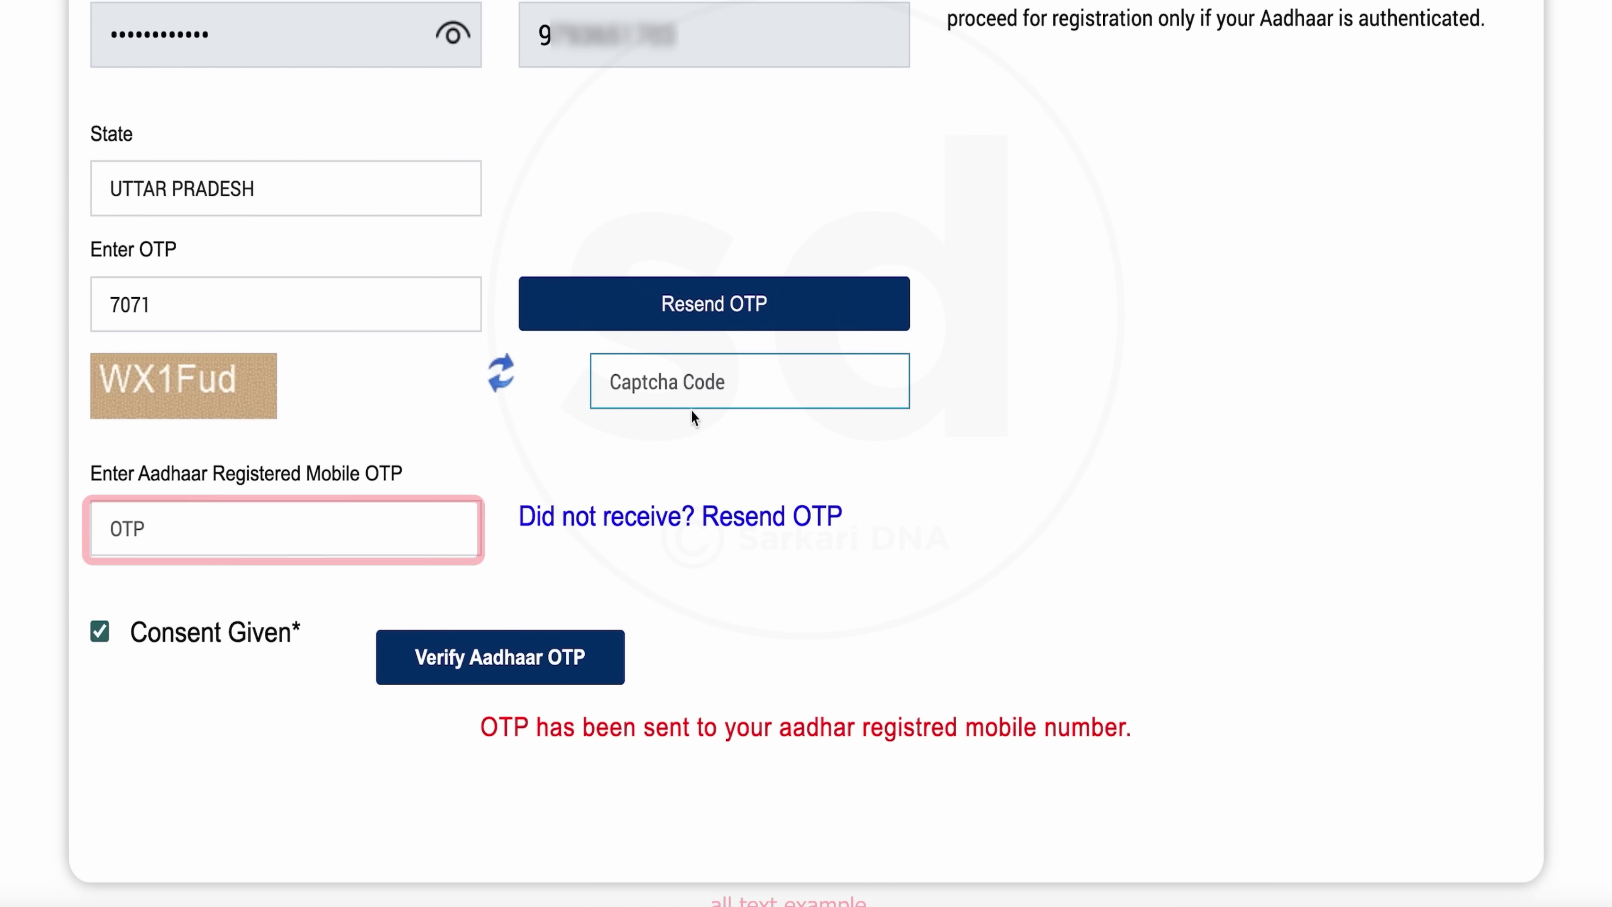
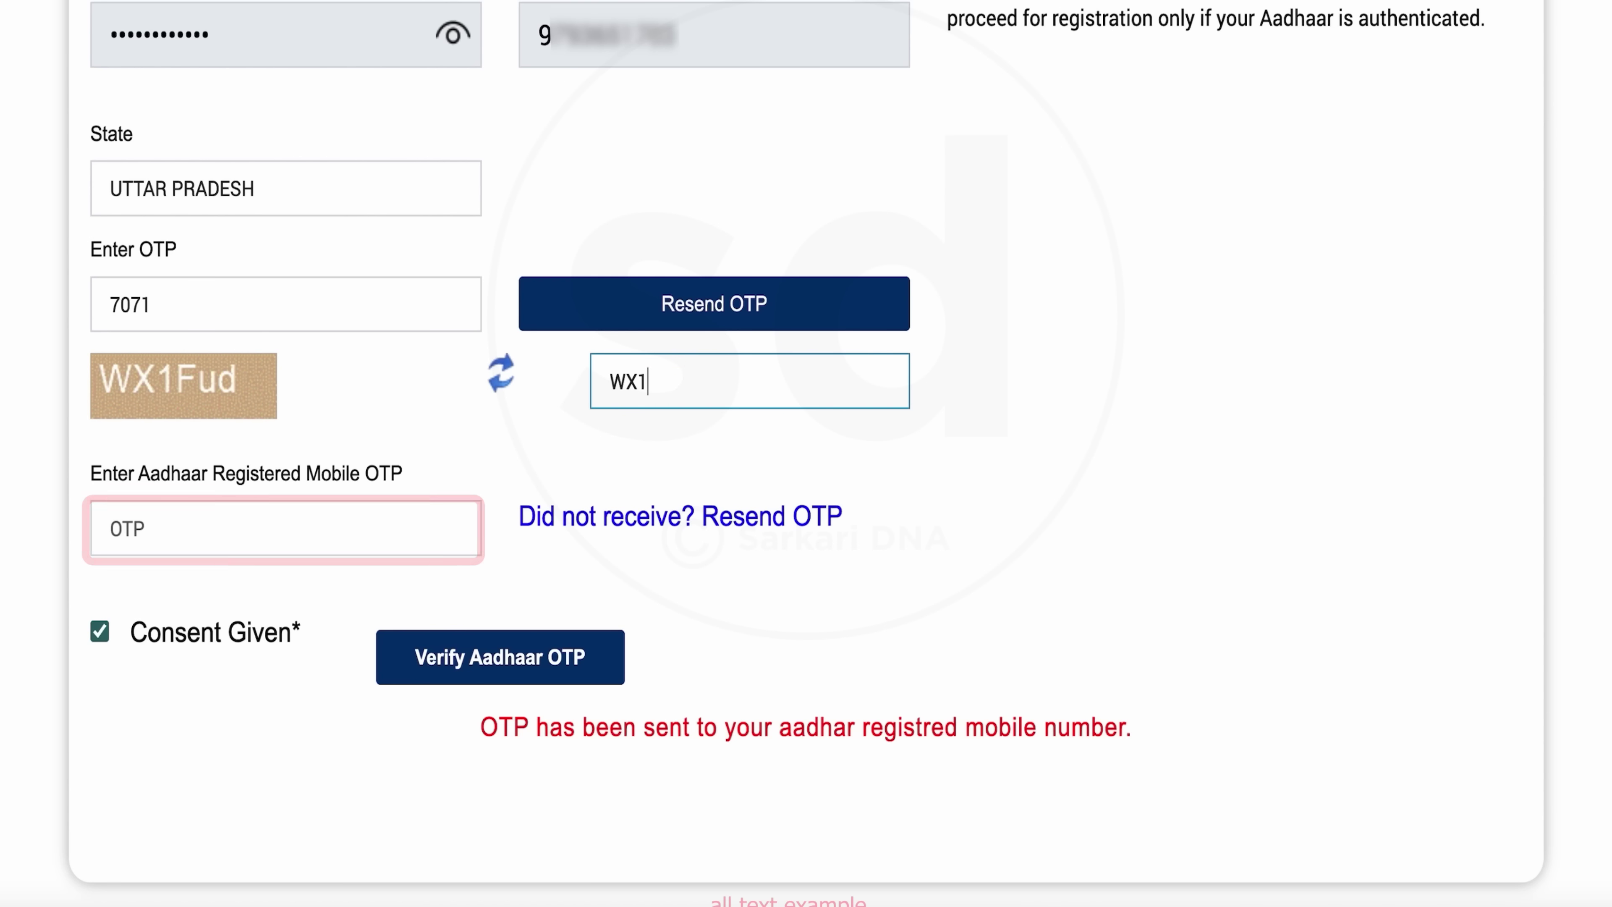
Enter new captcha wx1Fud and the Aadhaar OTP, and verify the Aadhaar OTP
key(Tab)
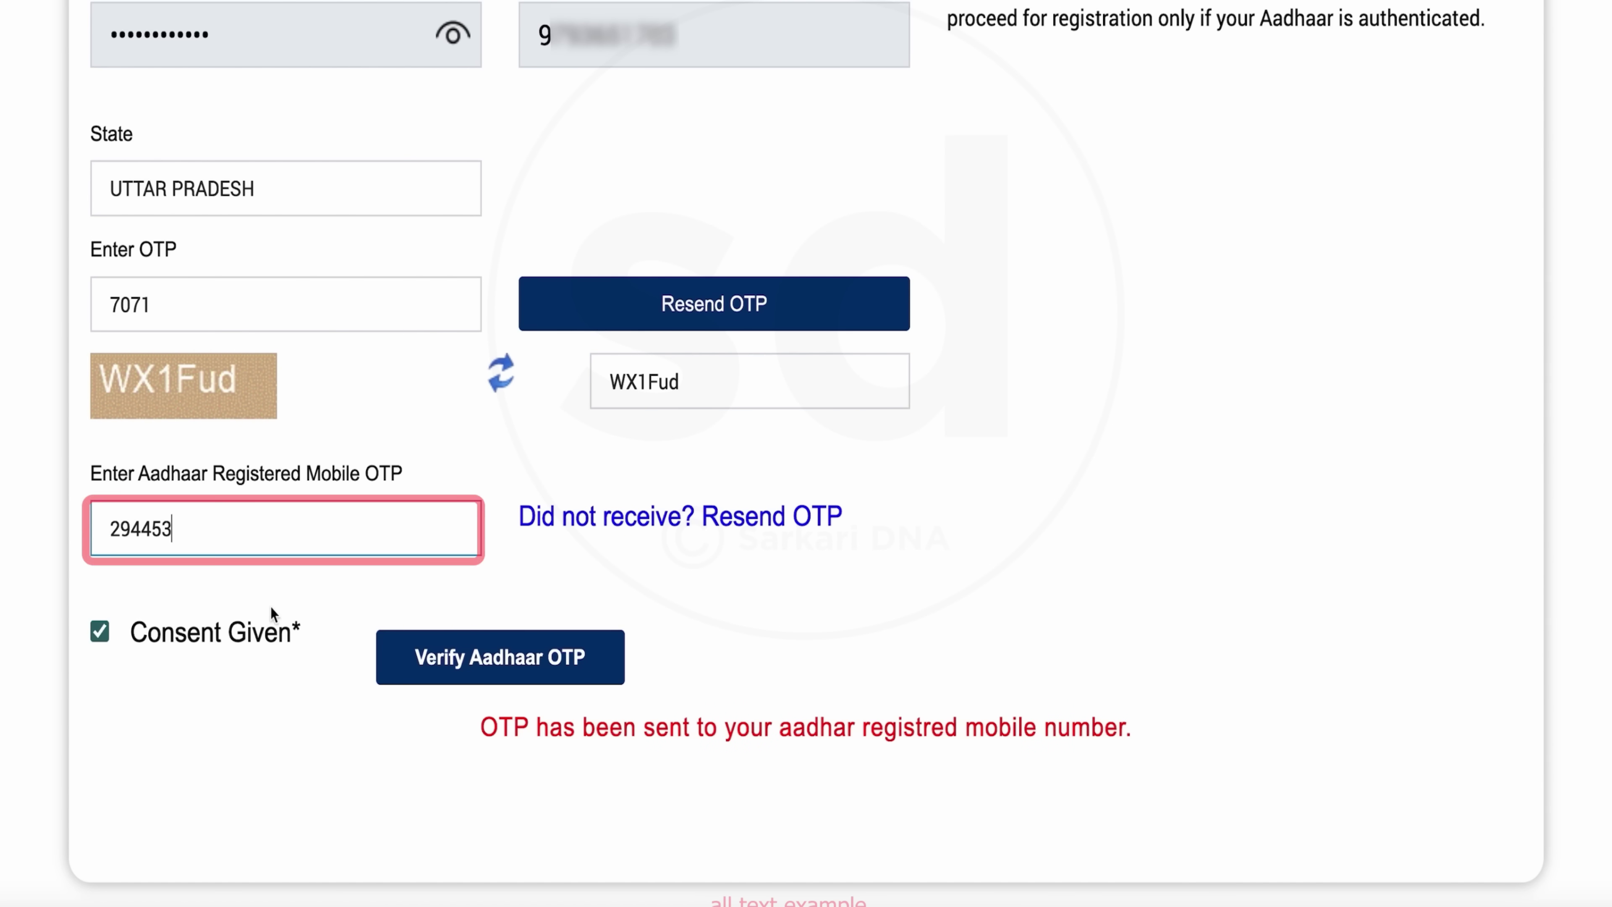
click(496, 646)
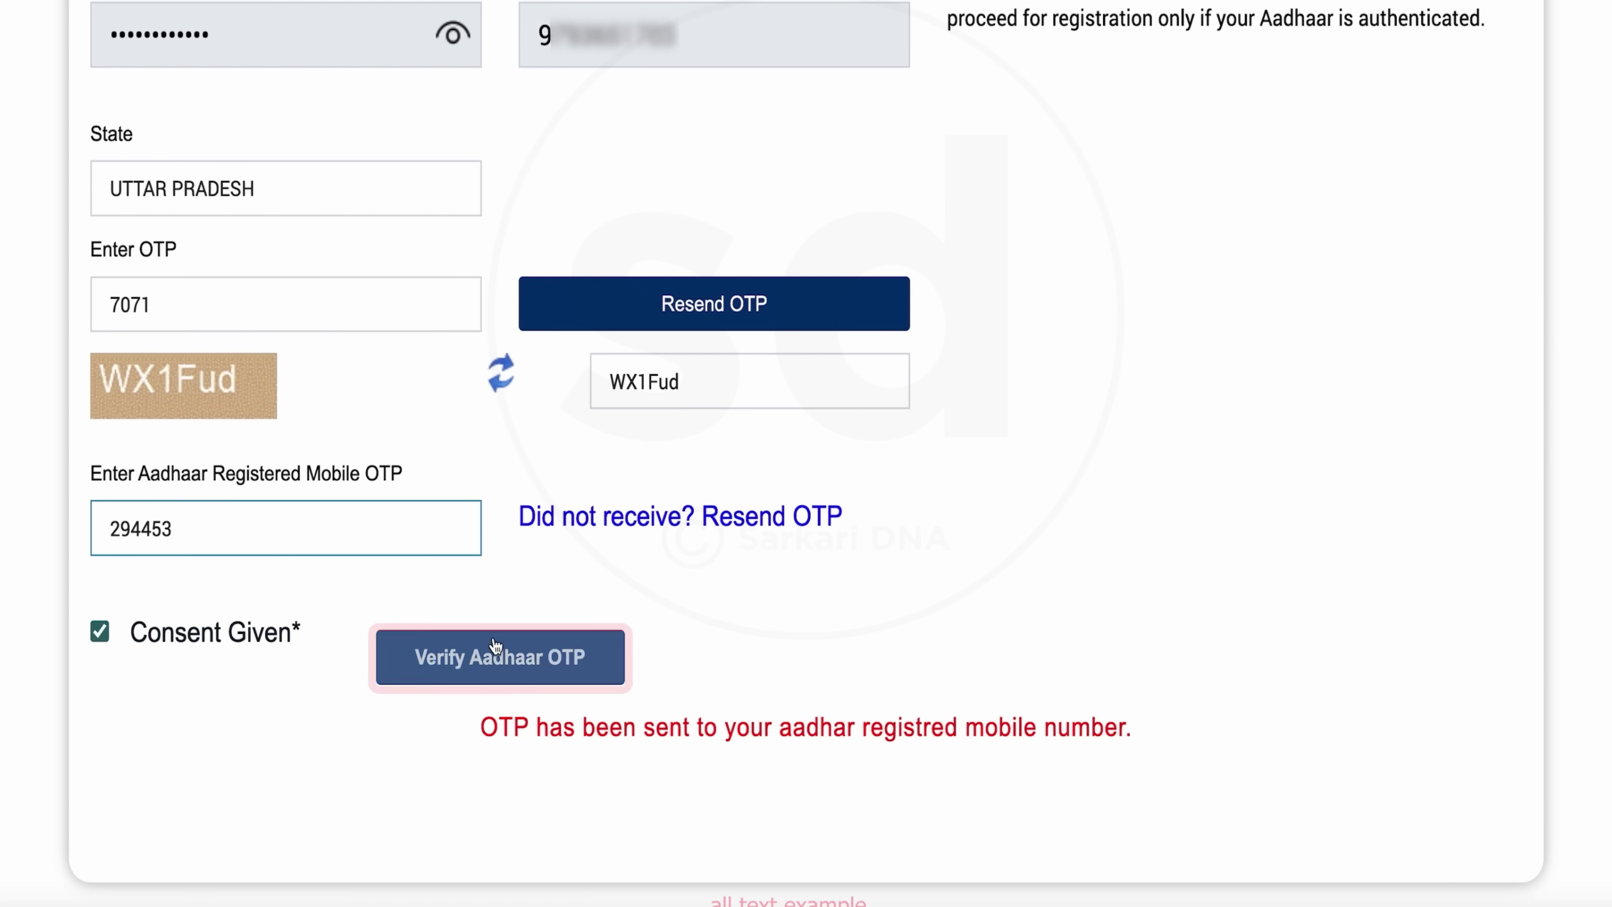
click(498, 676)
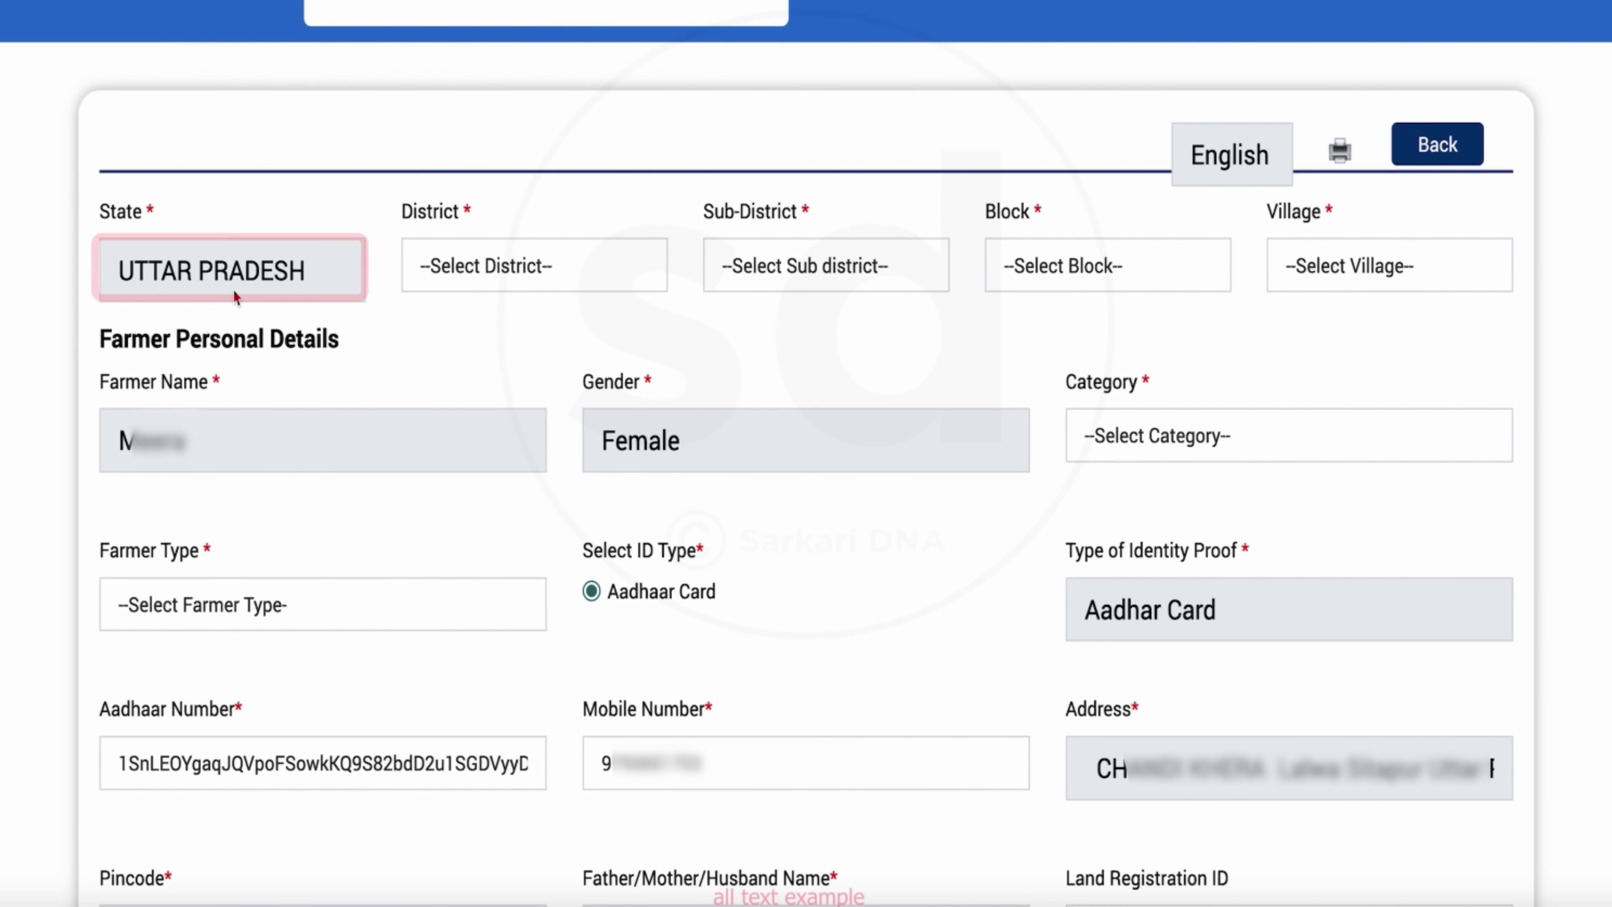
Choose the farmer's district, sub-district, block and village
click(626, 277)
click(470, 619)
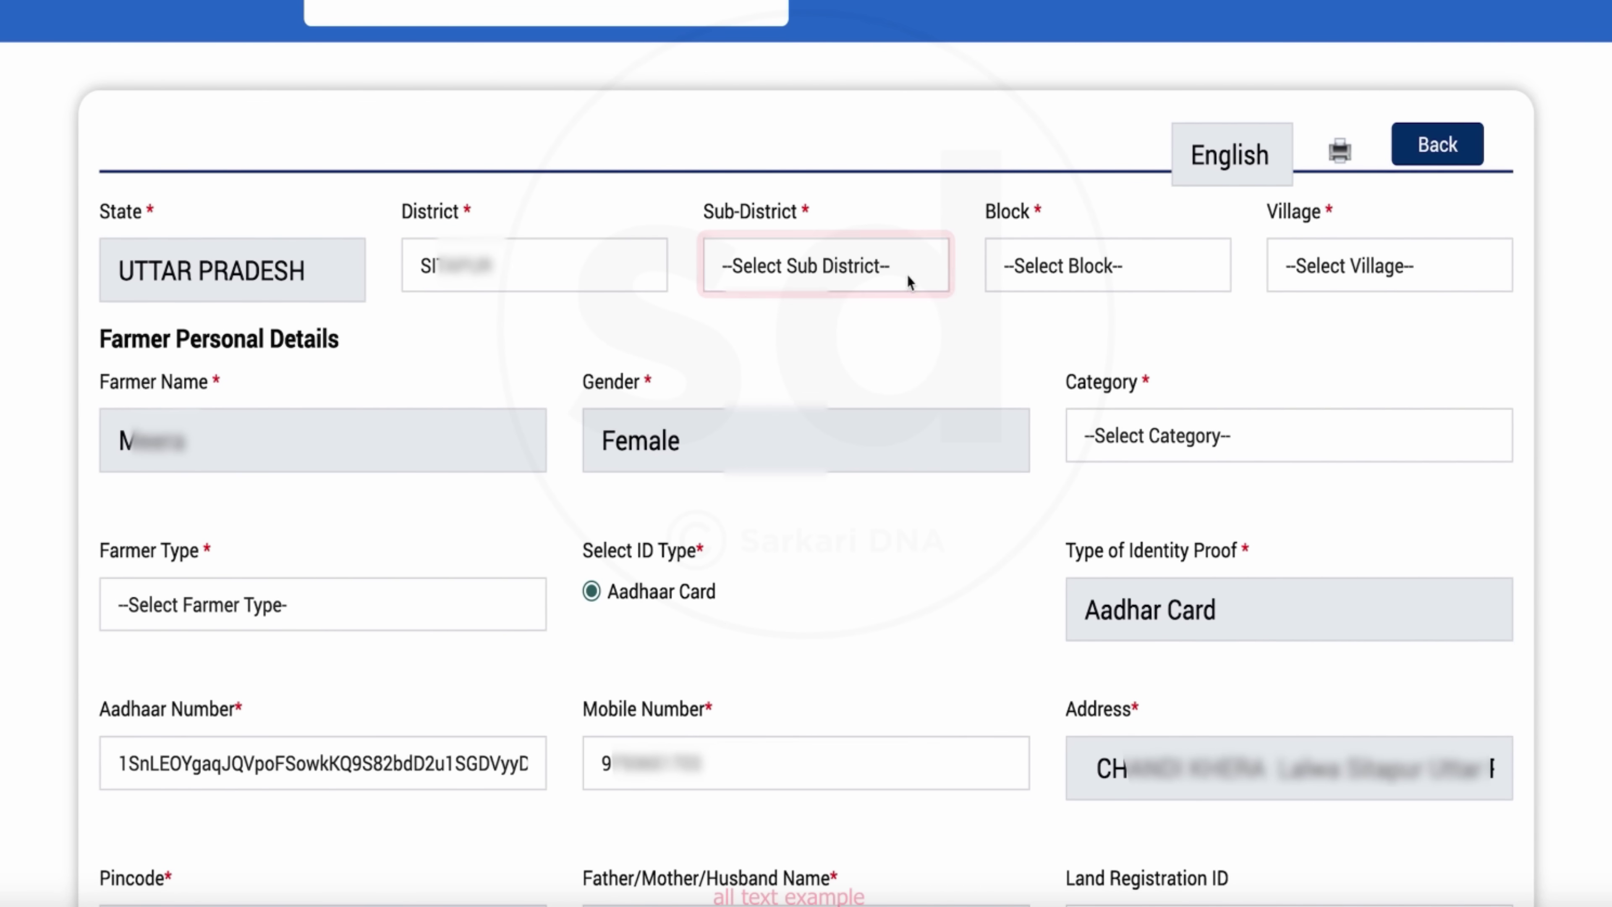
click(907, 275)
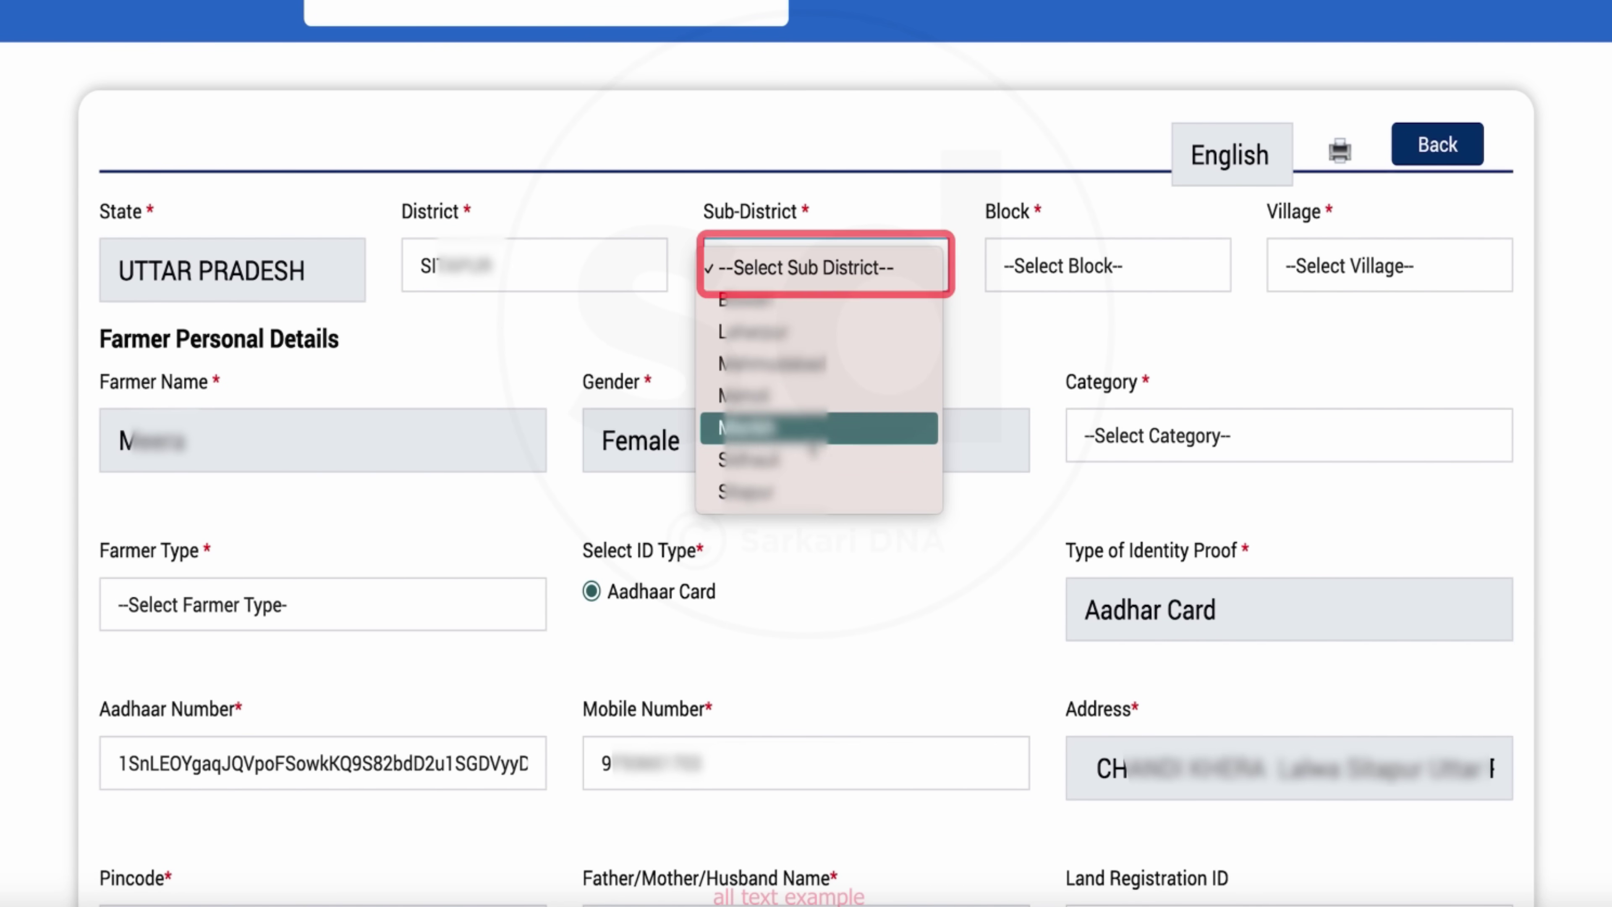
click(818, 458)
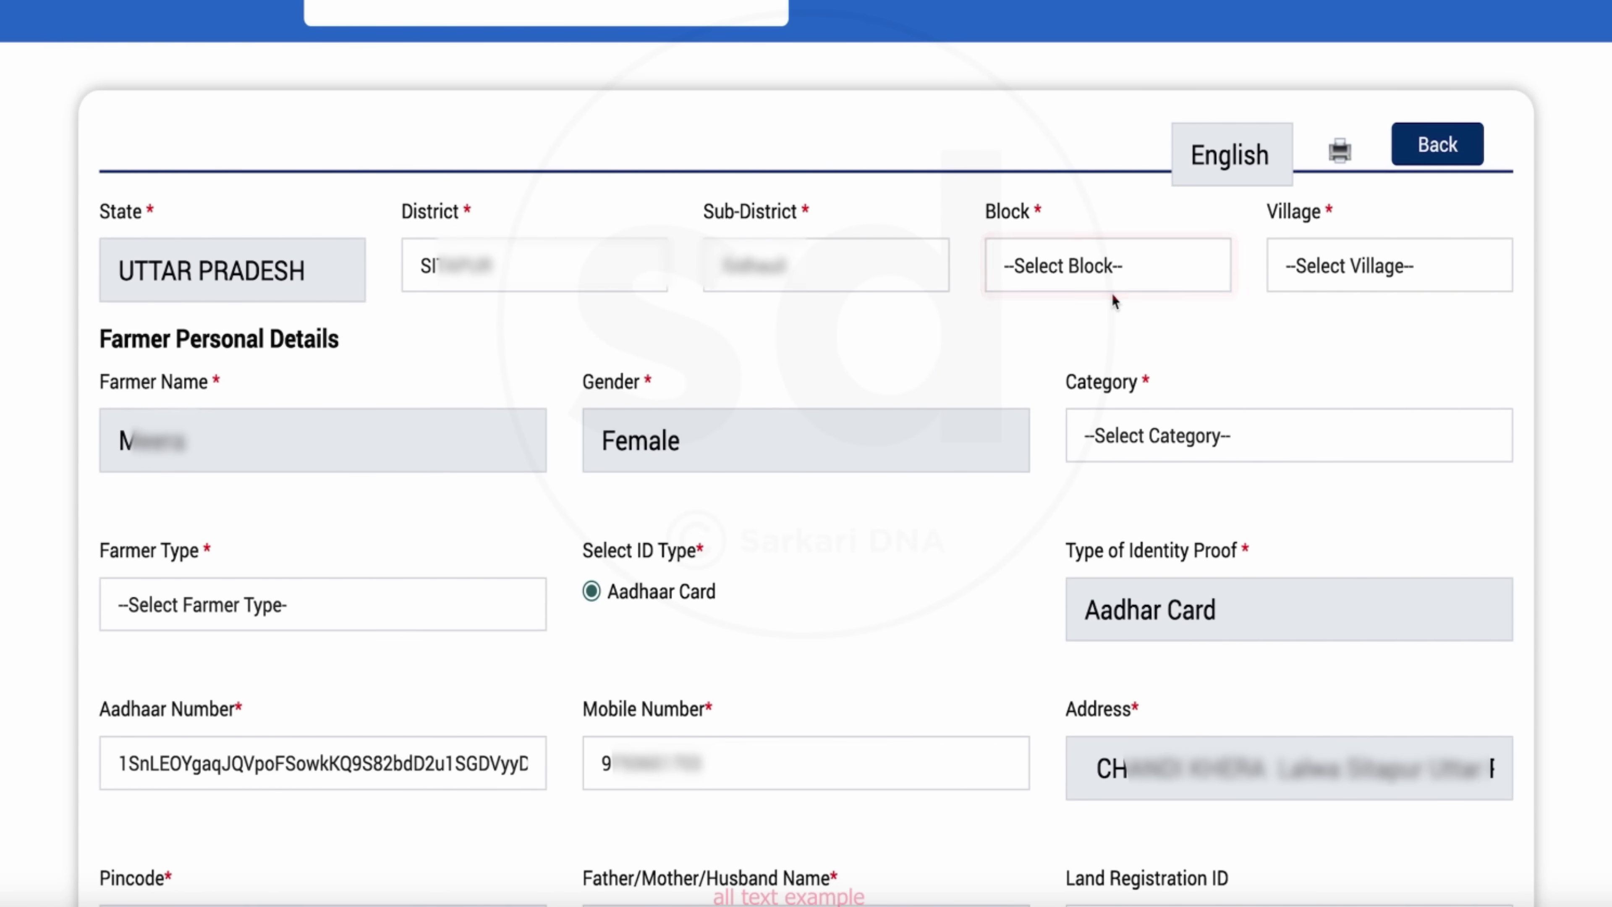
click(1117, 274)
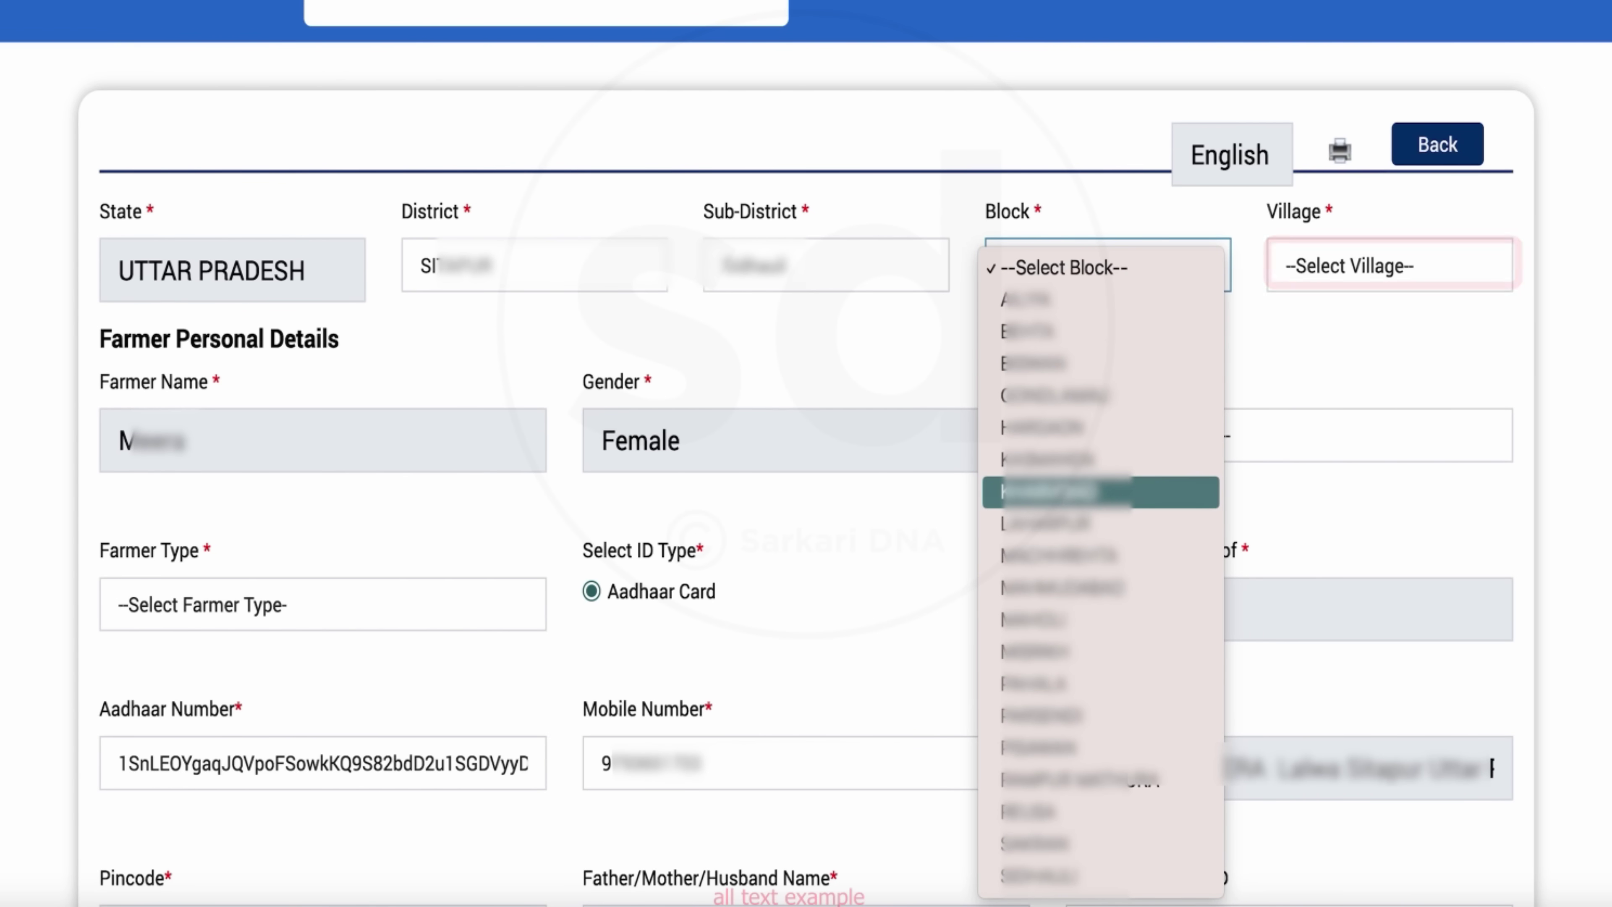
click(1079, 493)
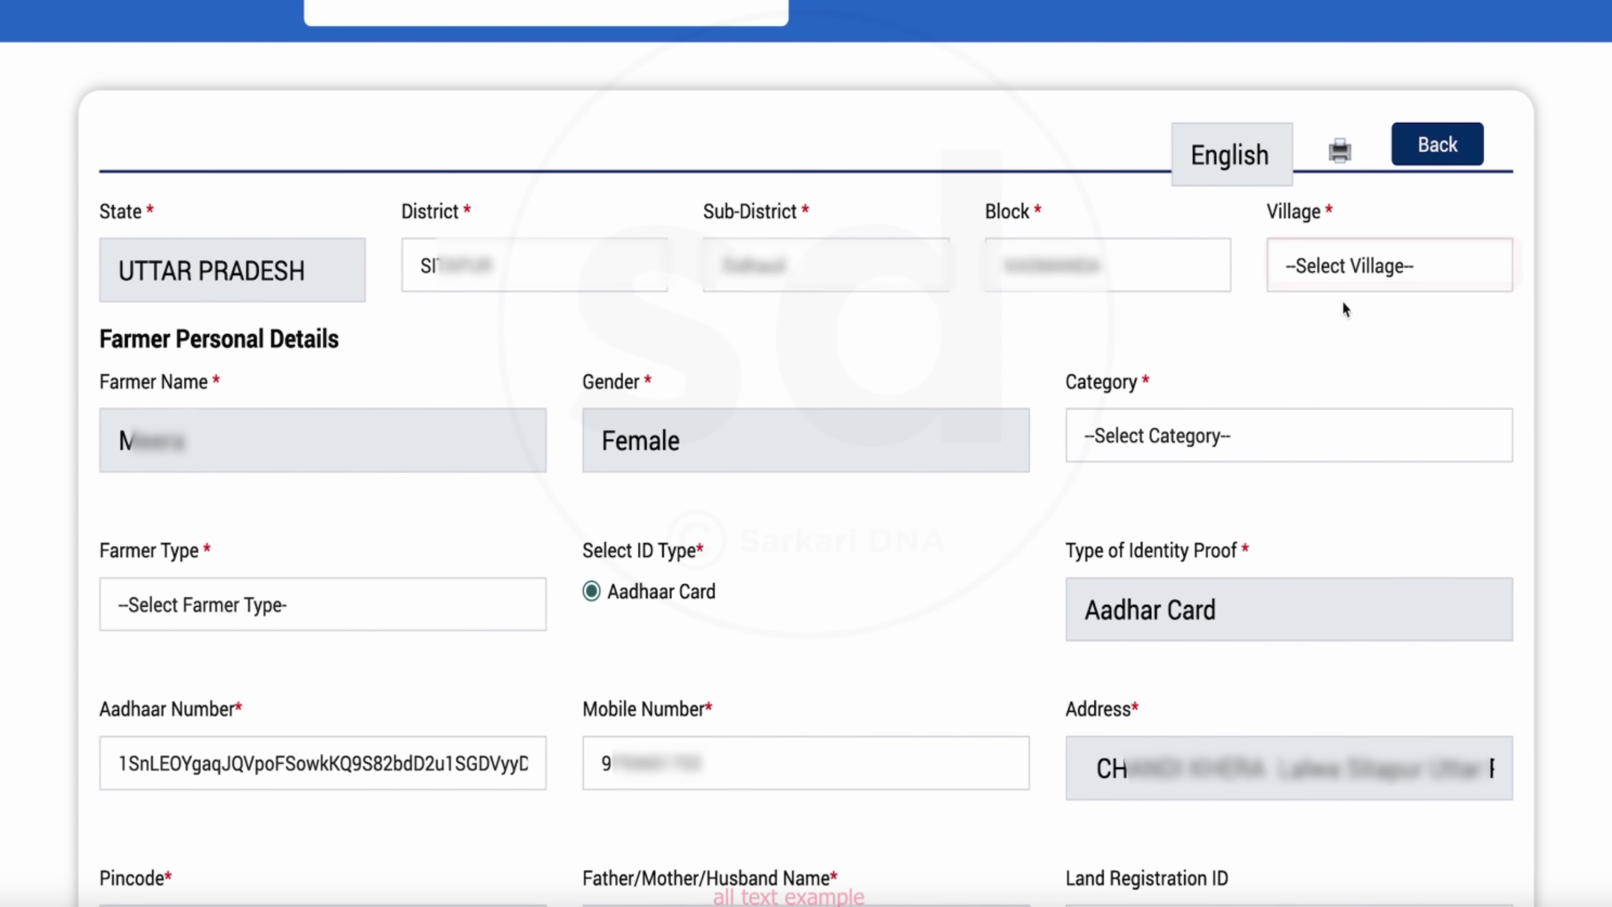
click(1373, 272)
click(1396, 511)
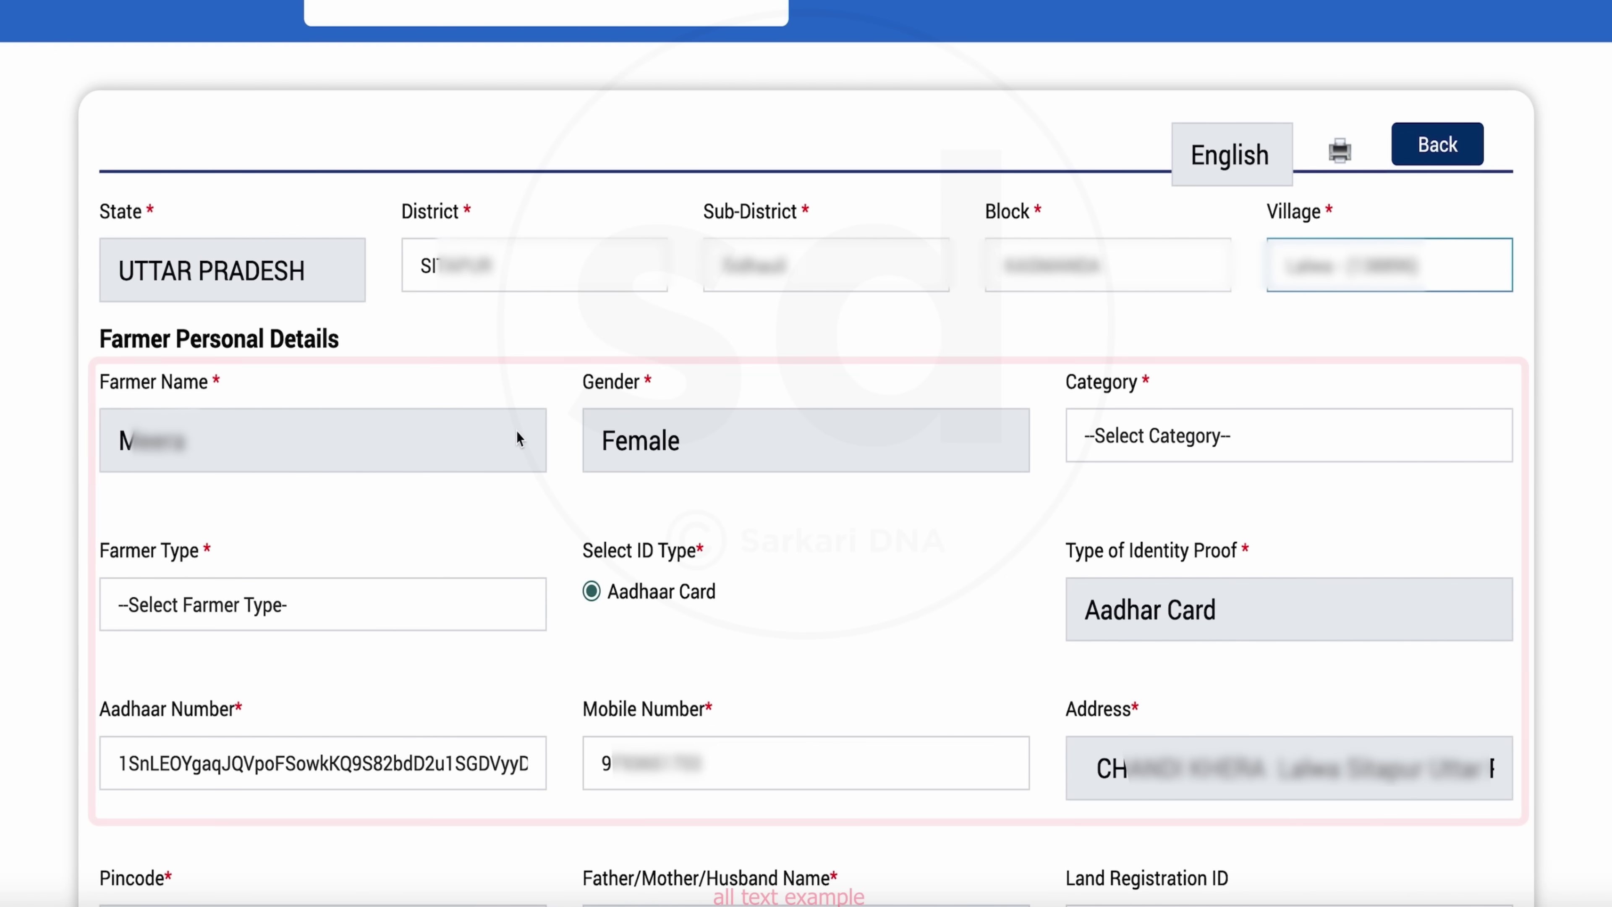
Set the category to SC and the farmer type to Small (1-2Ha)
click(1084, 445)
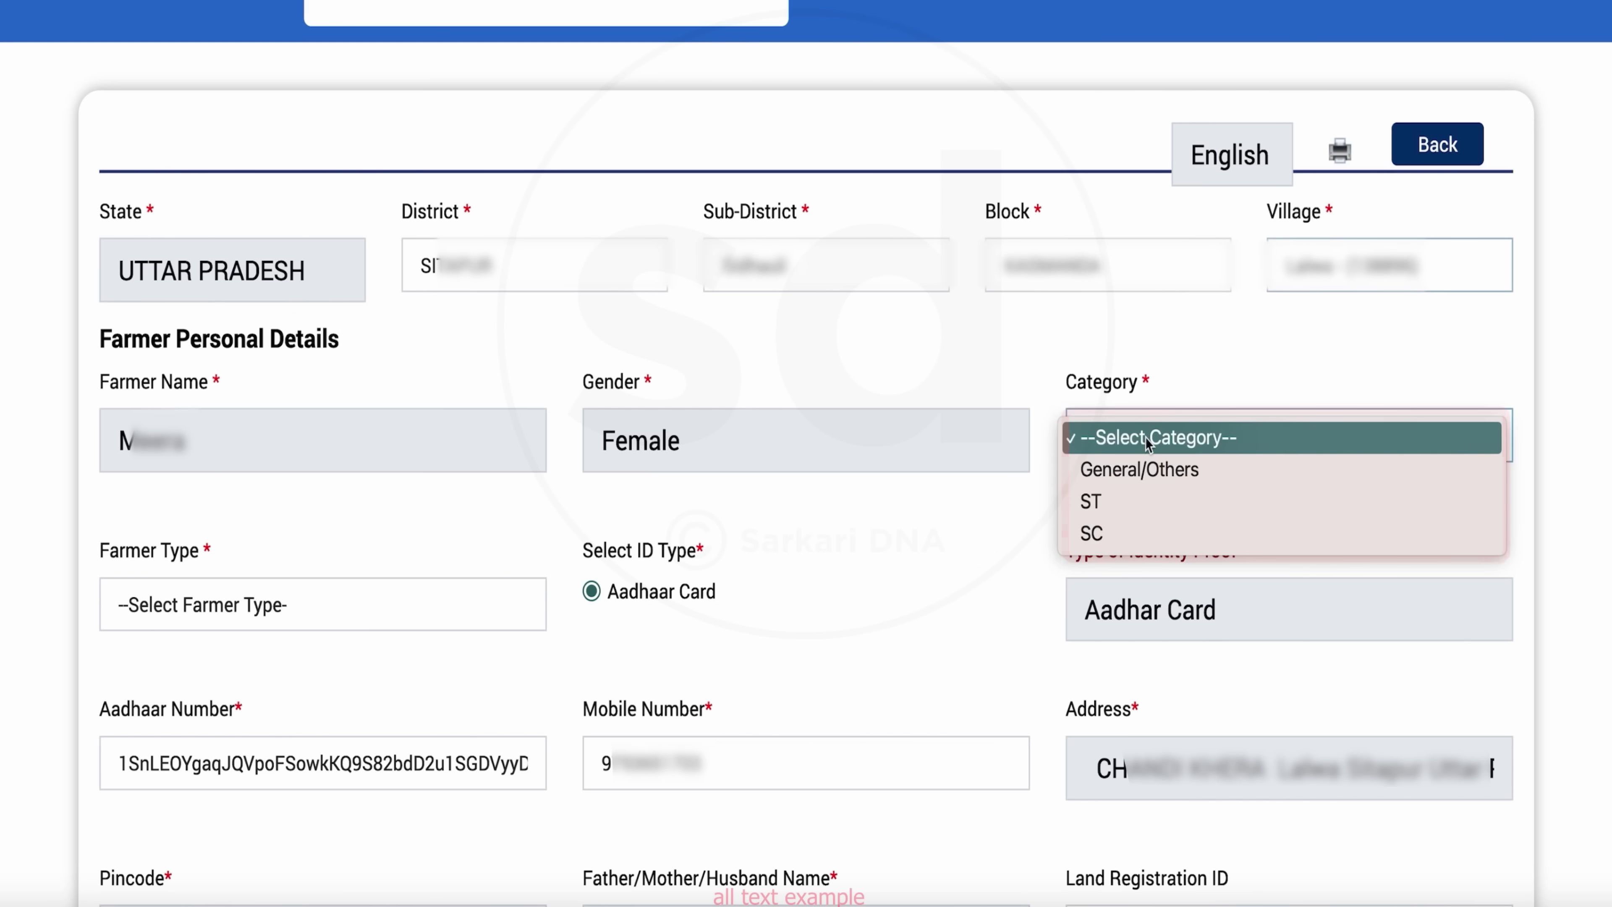
click(1133, 537)
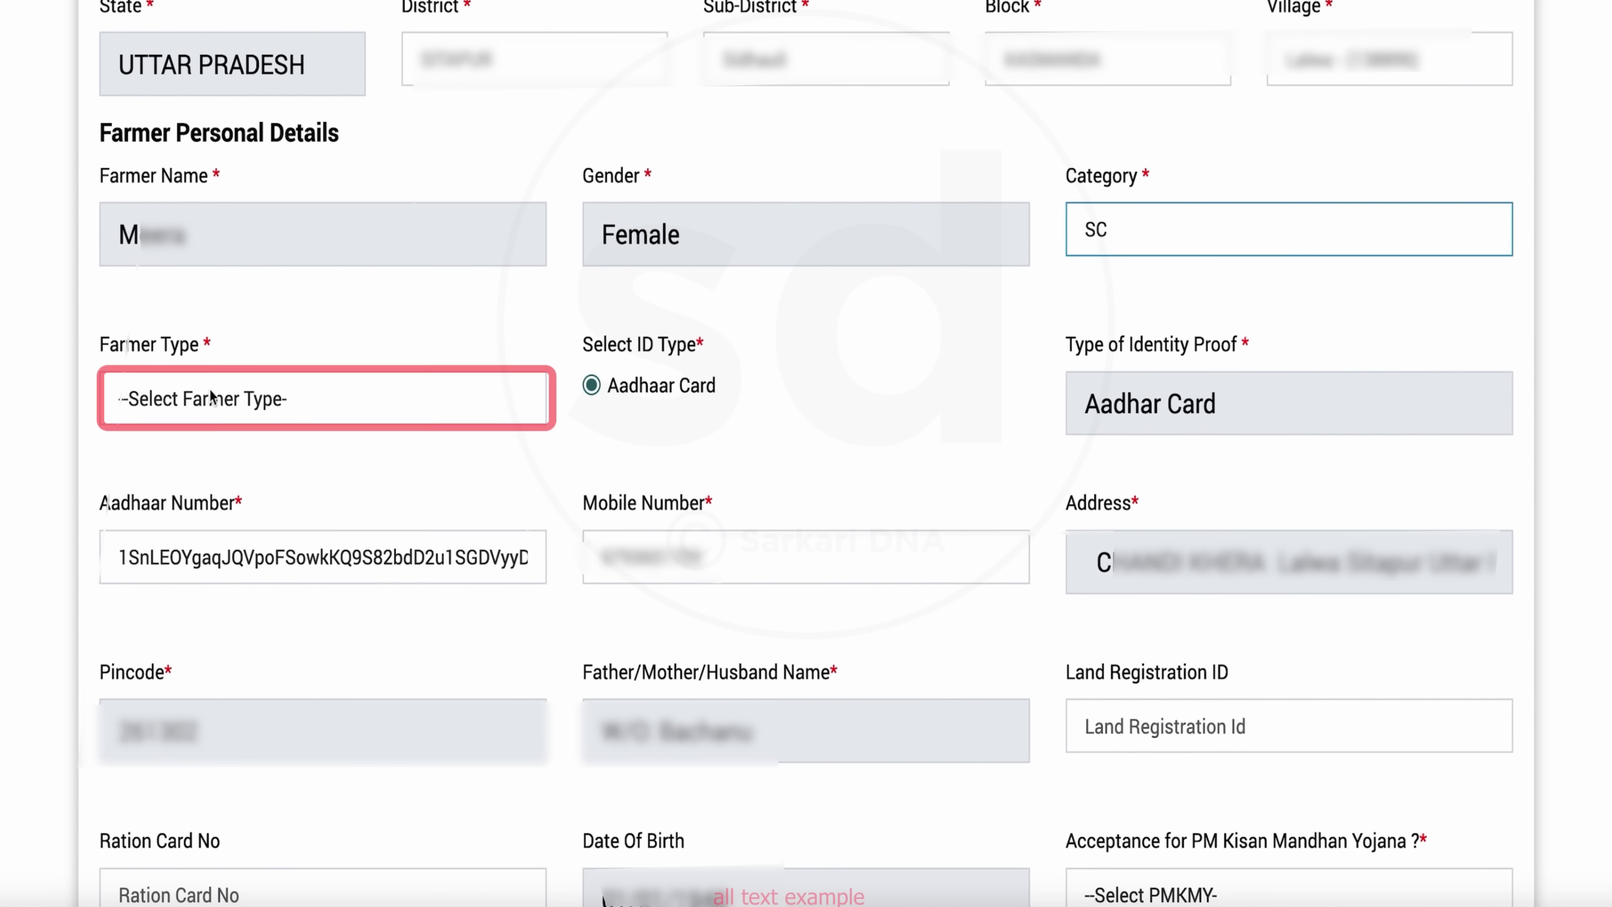
click(430, 422)
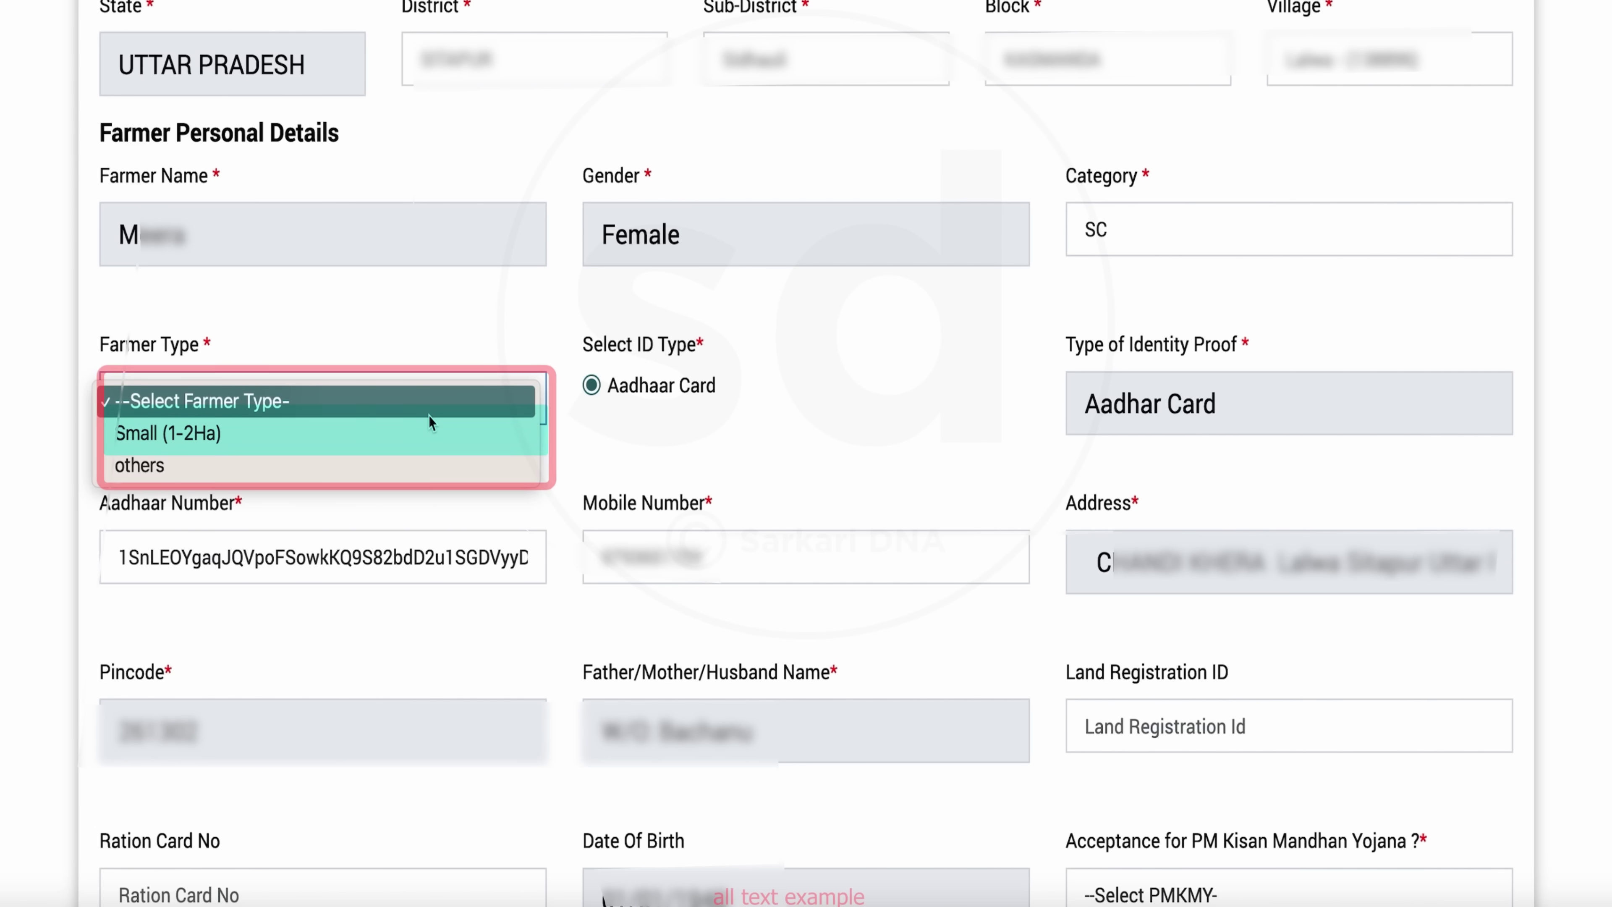
click(428, 419)
scroll(853, 512, down, 1)
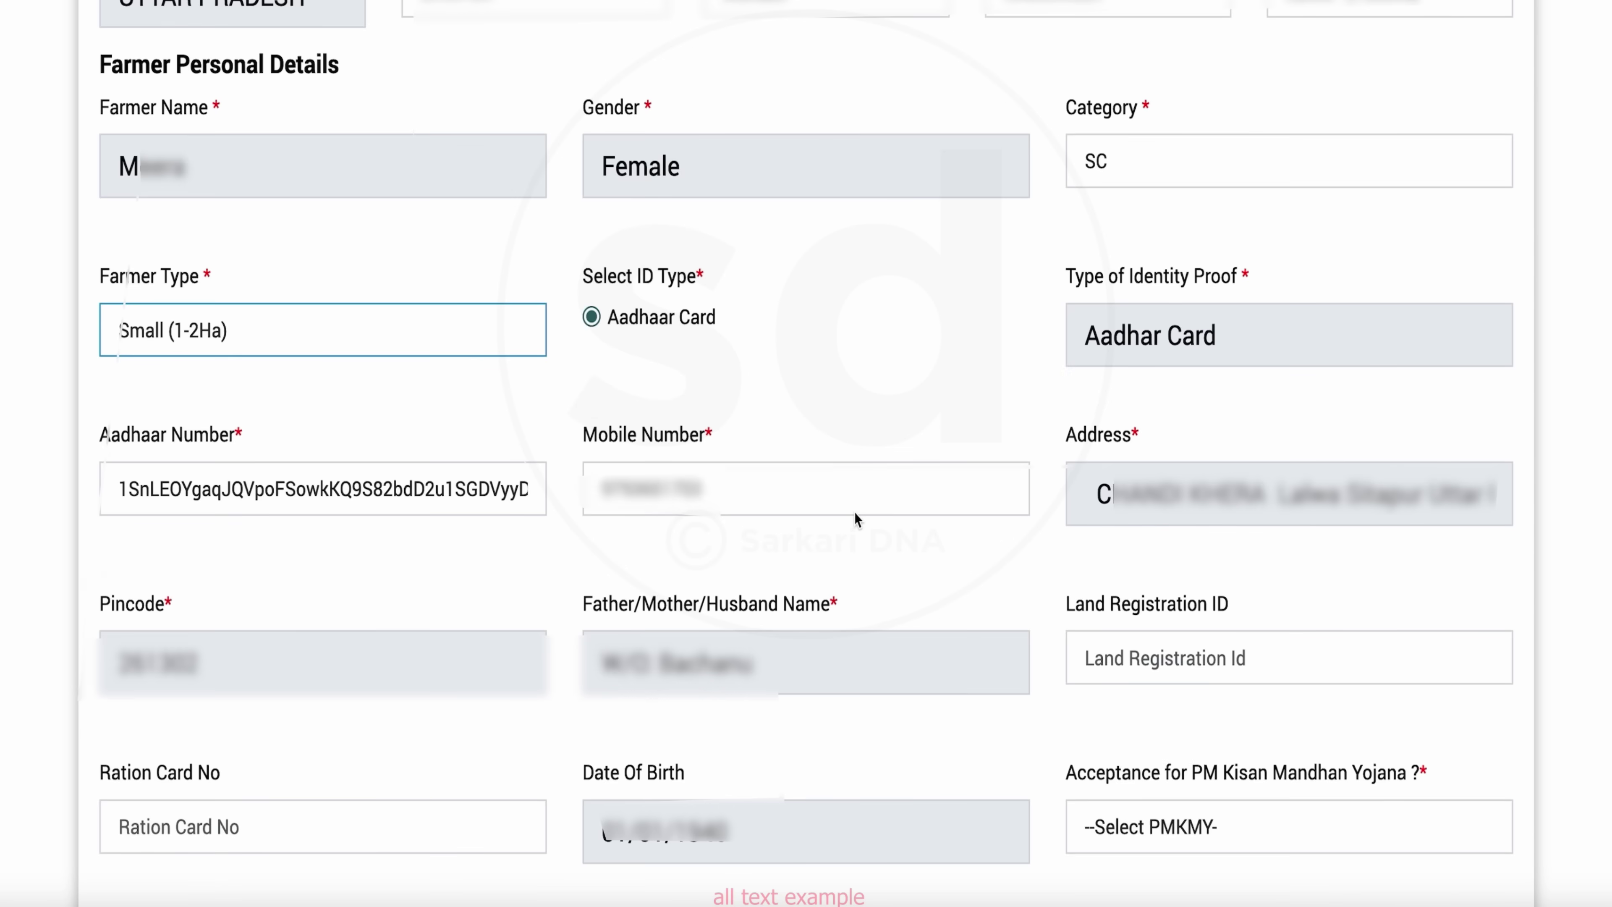
scroll(853, 512, down, 1)
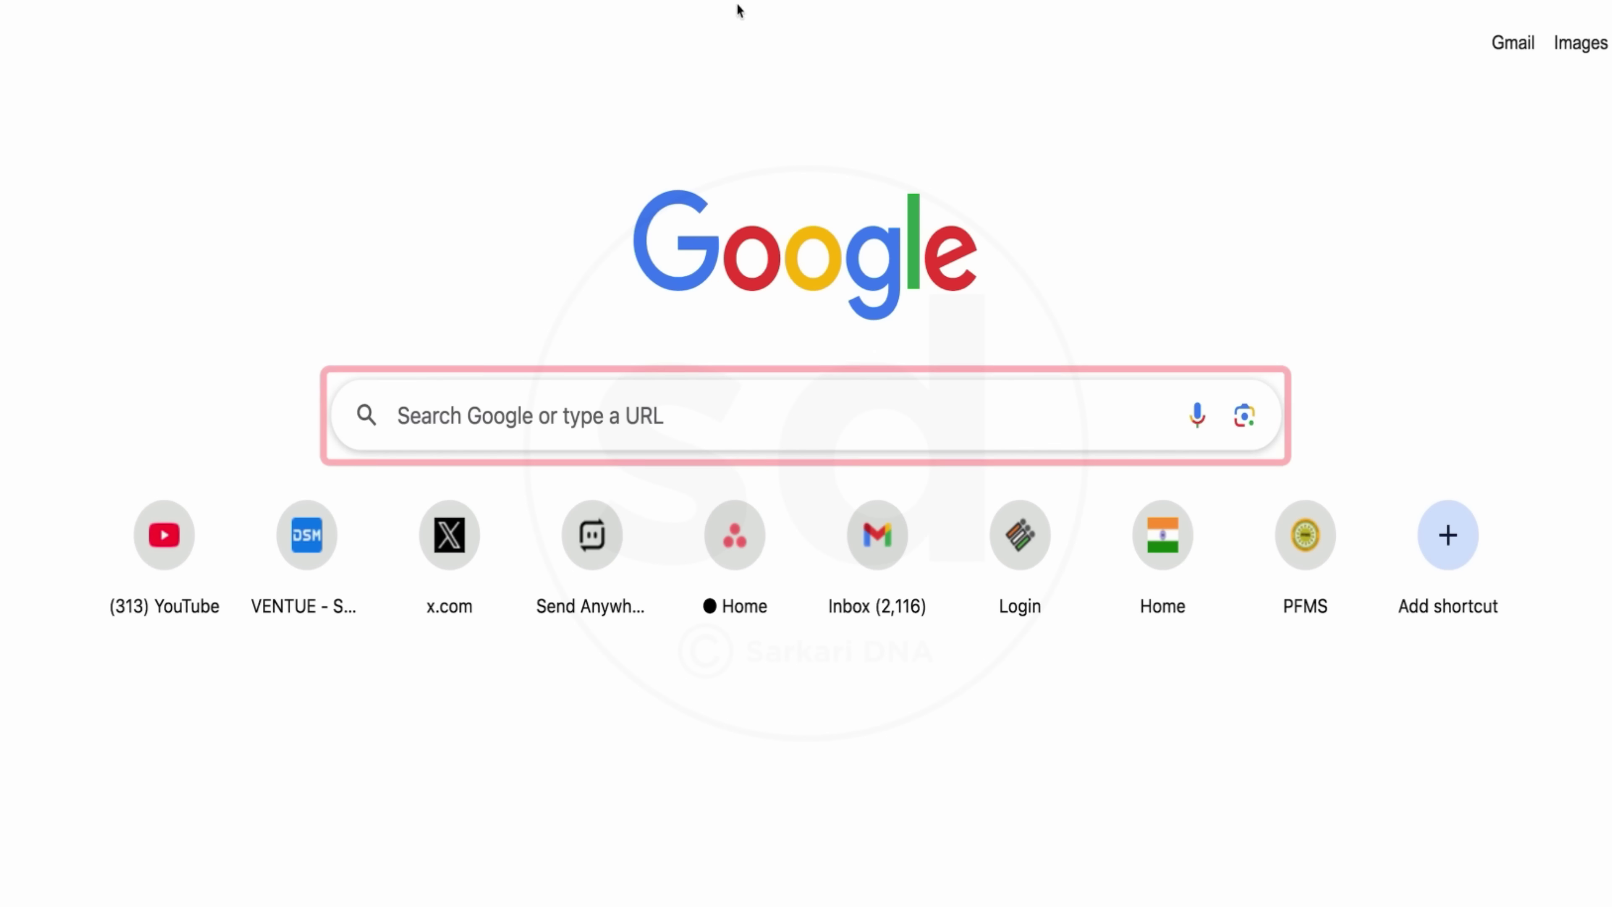
Search Google for bhulekh and open the upbhulekh.gov.in Khatauni site
text(bhulekh)
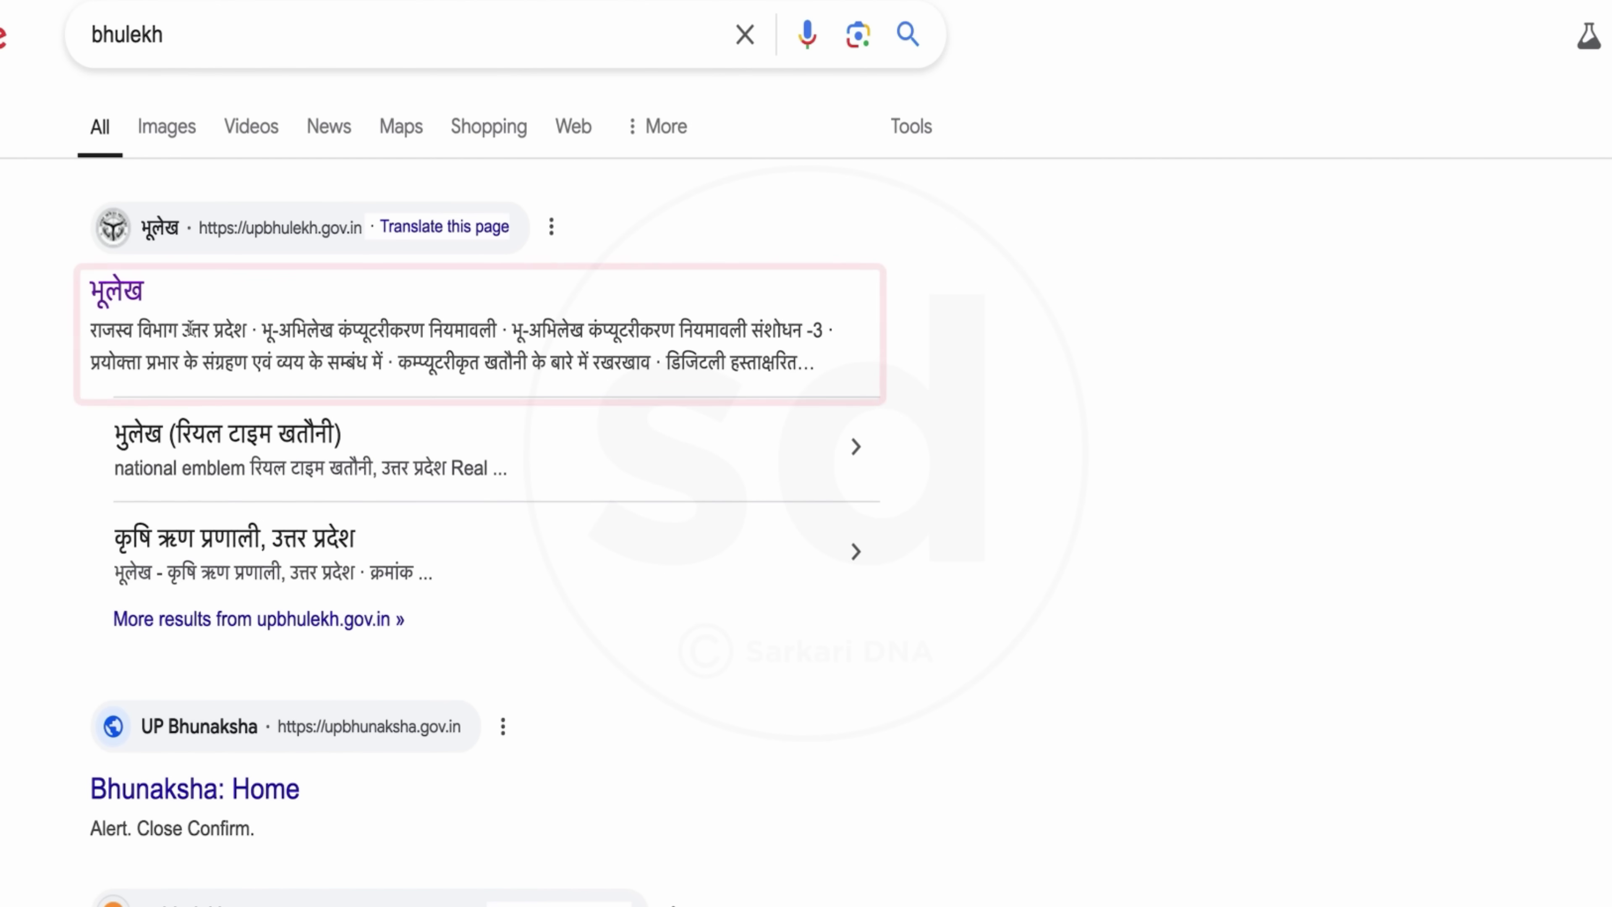
click(117, 293)
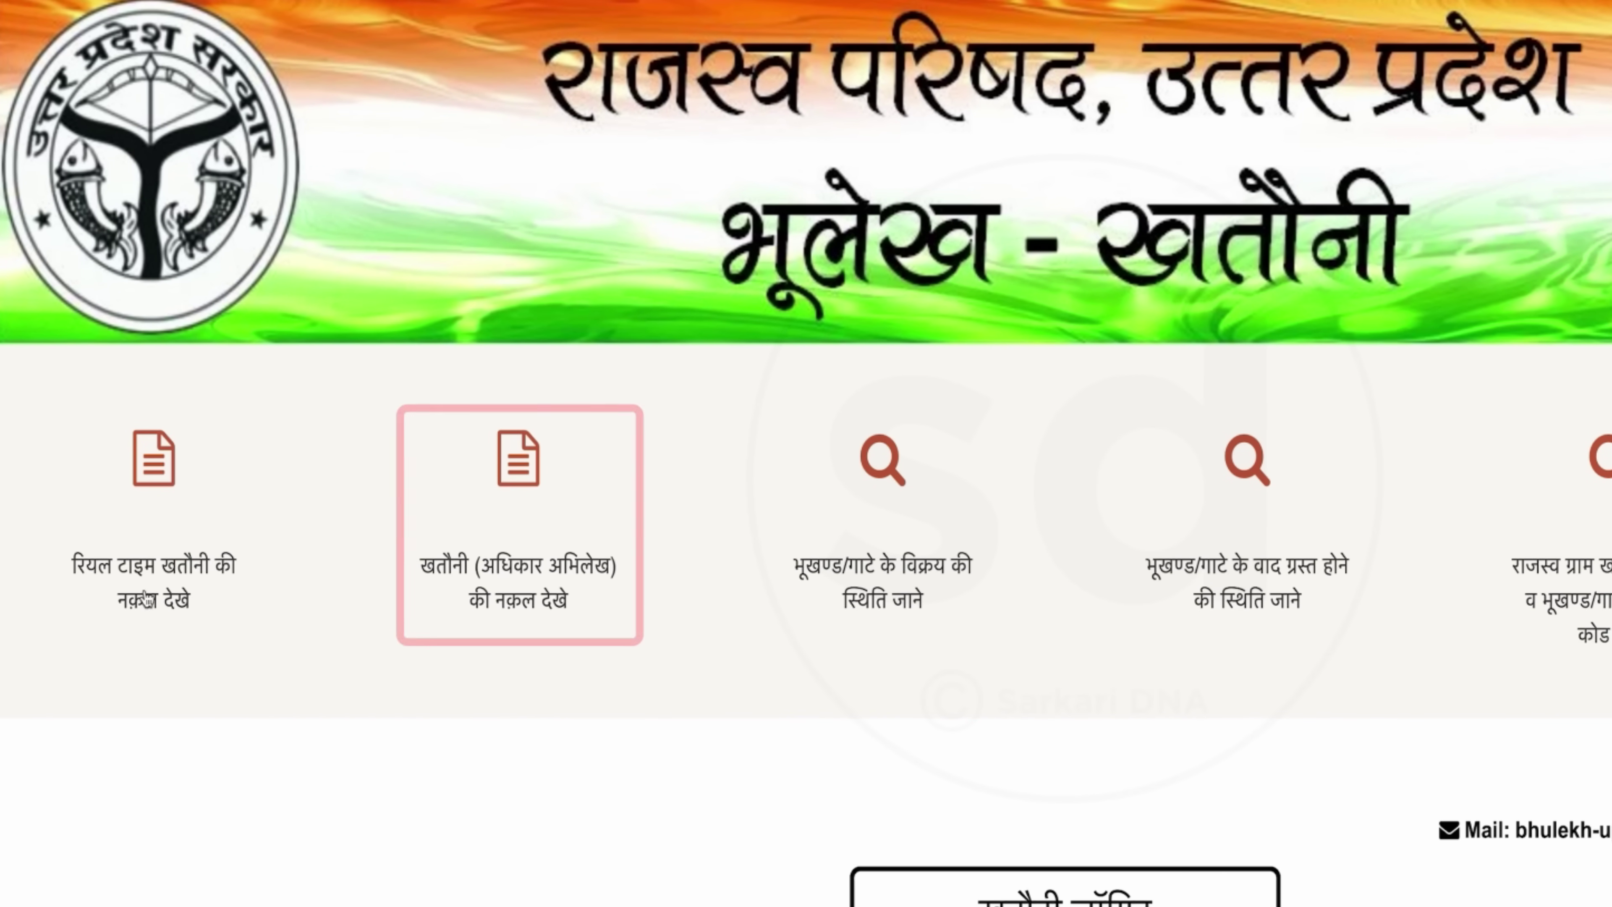
Open the Khatauni copy lookup and pass captcha KK6741
click(179, 575)
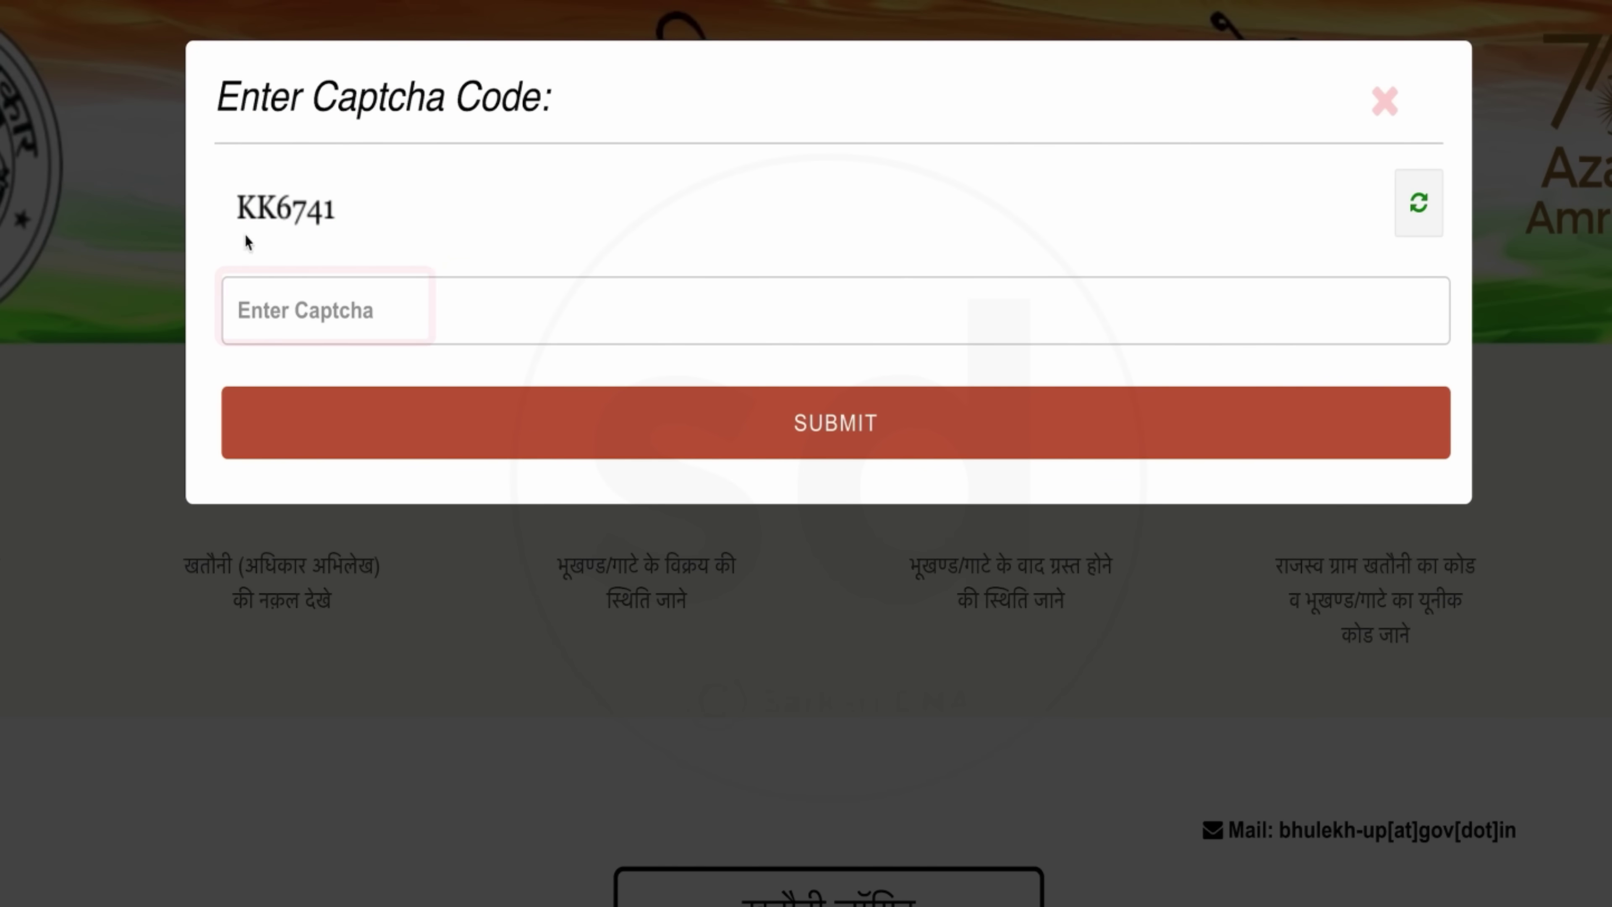
click(497, 331)
text(KK6741)
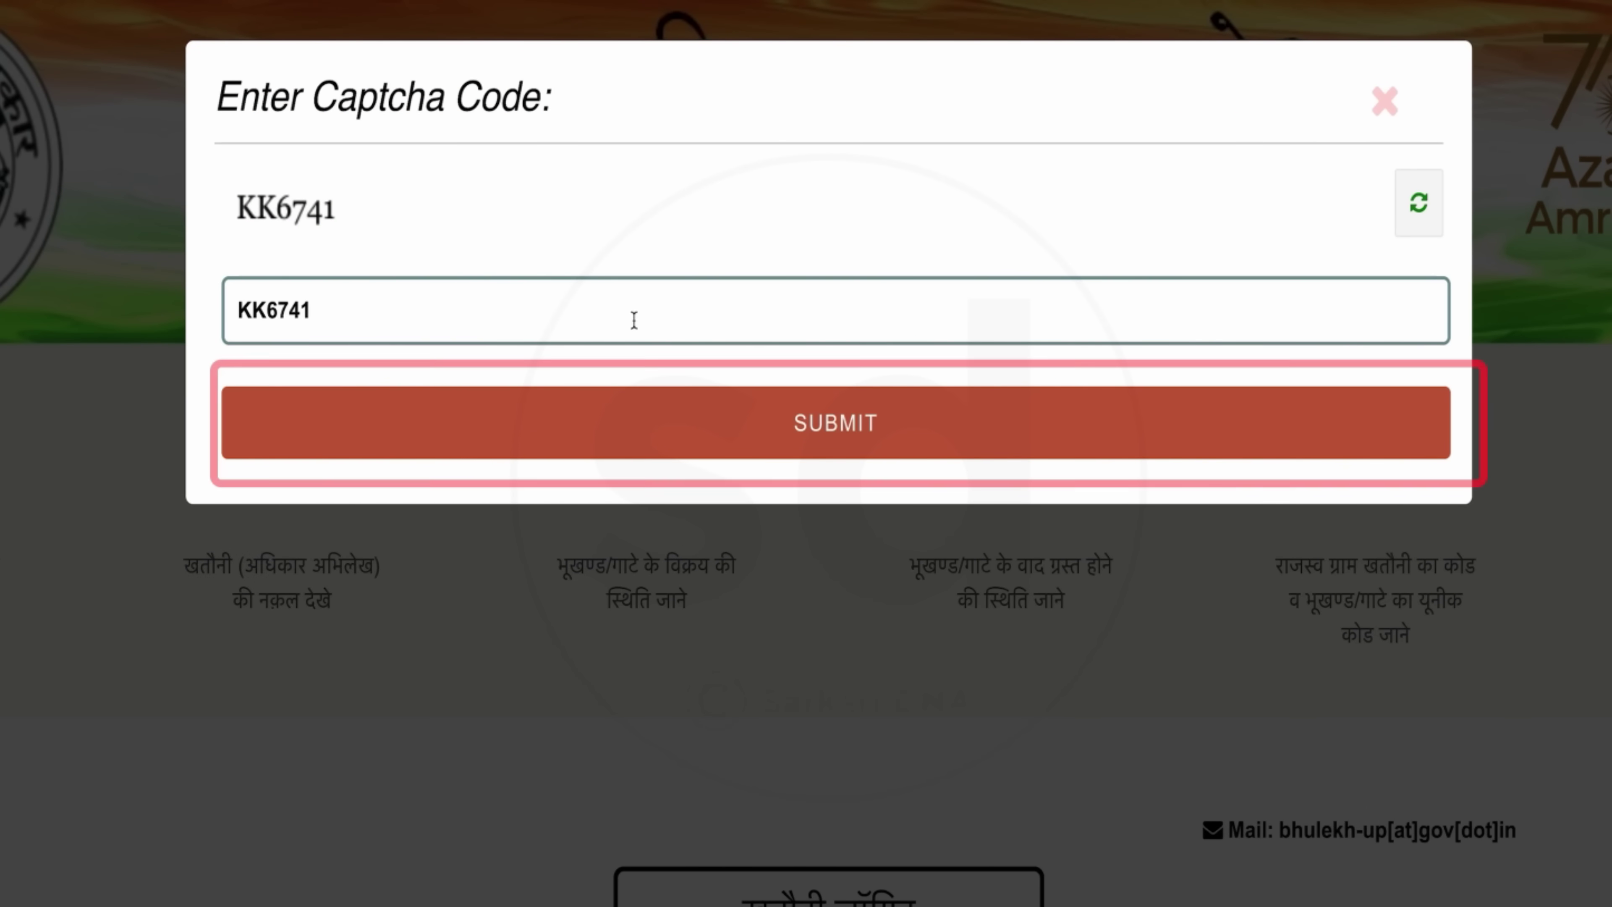
click(796, 406)
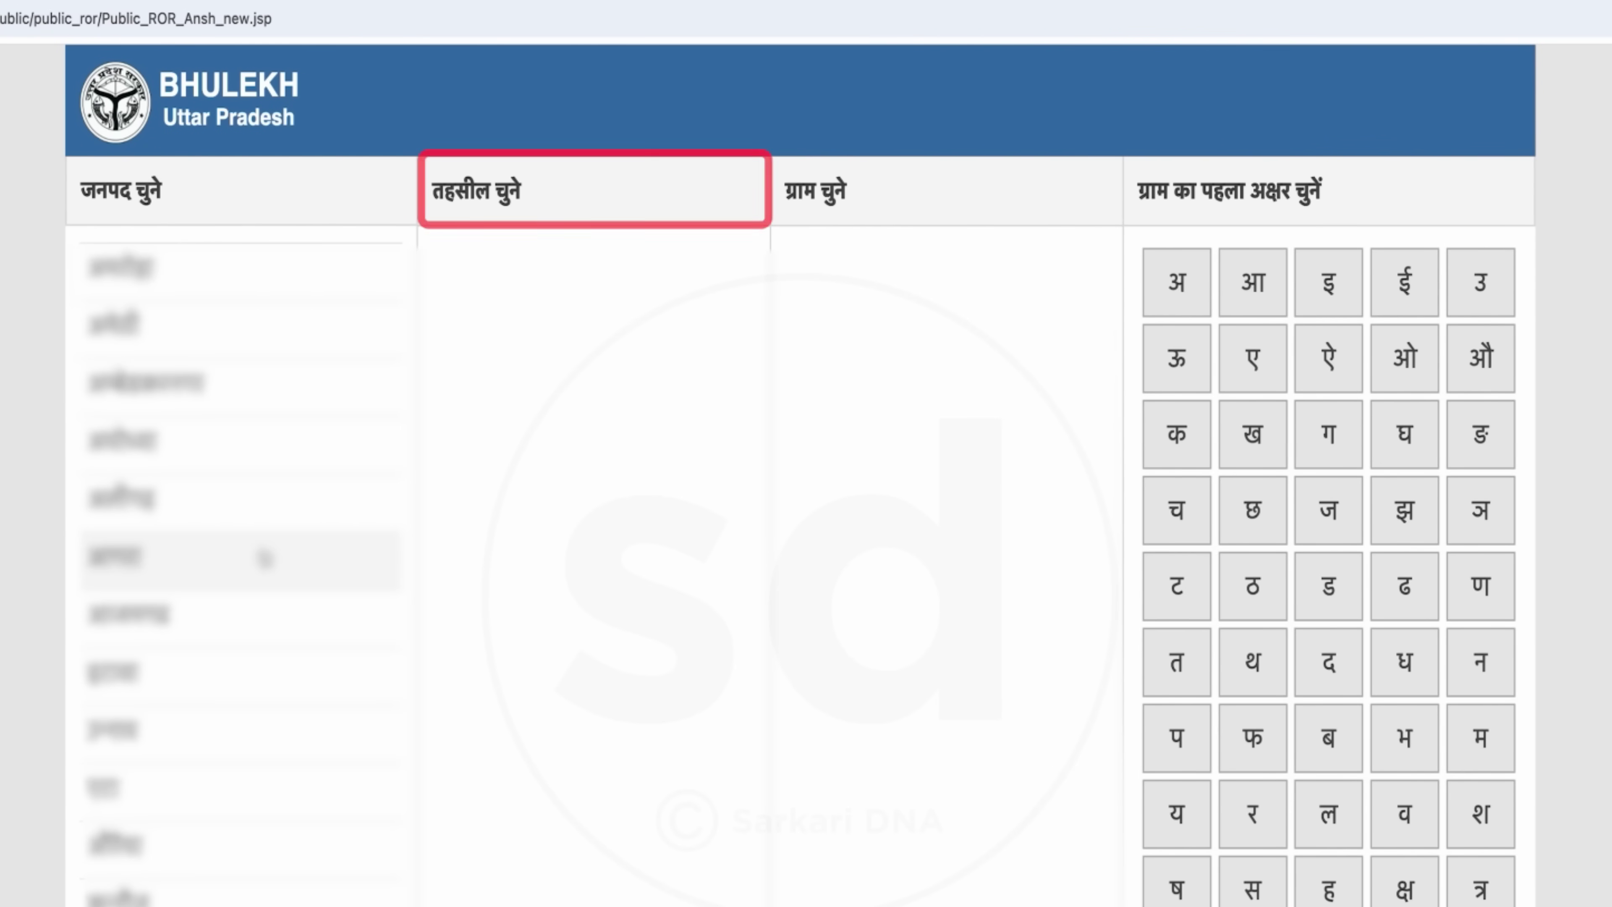
Choose tahsil सिधौली and village ललवा, search by holder name, and select the land record
click(482, 559)
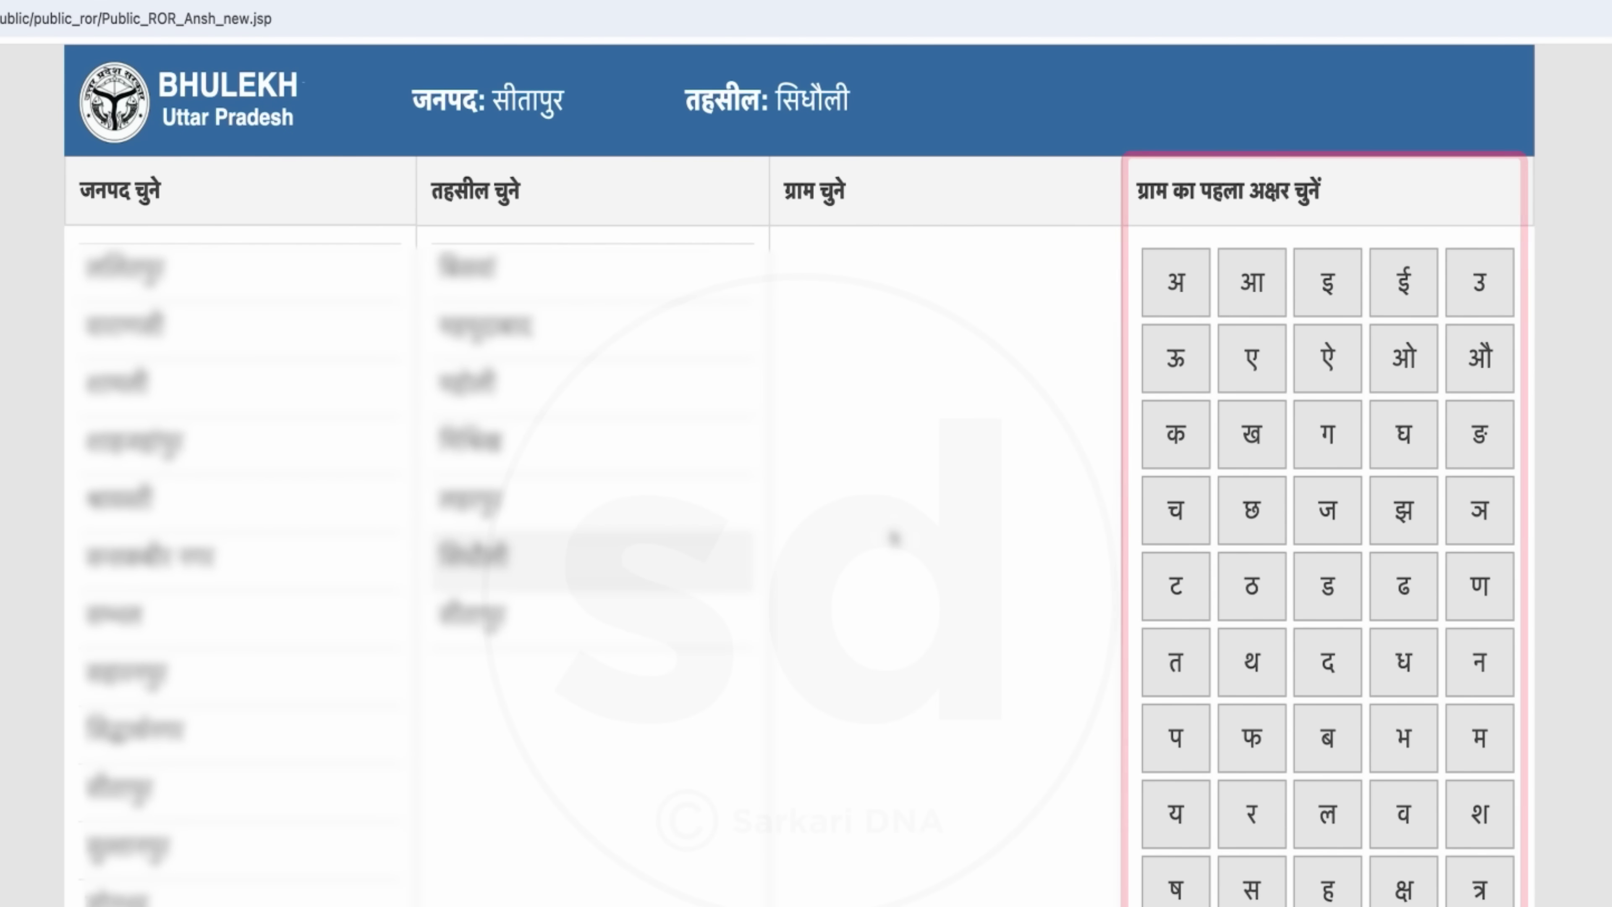
click(1330, 818)
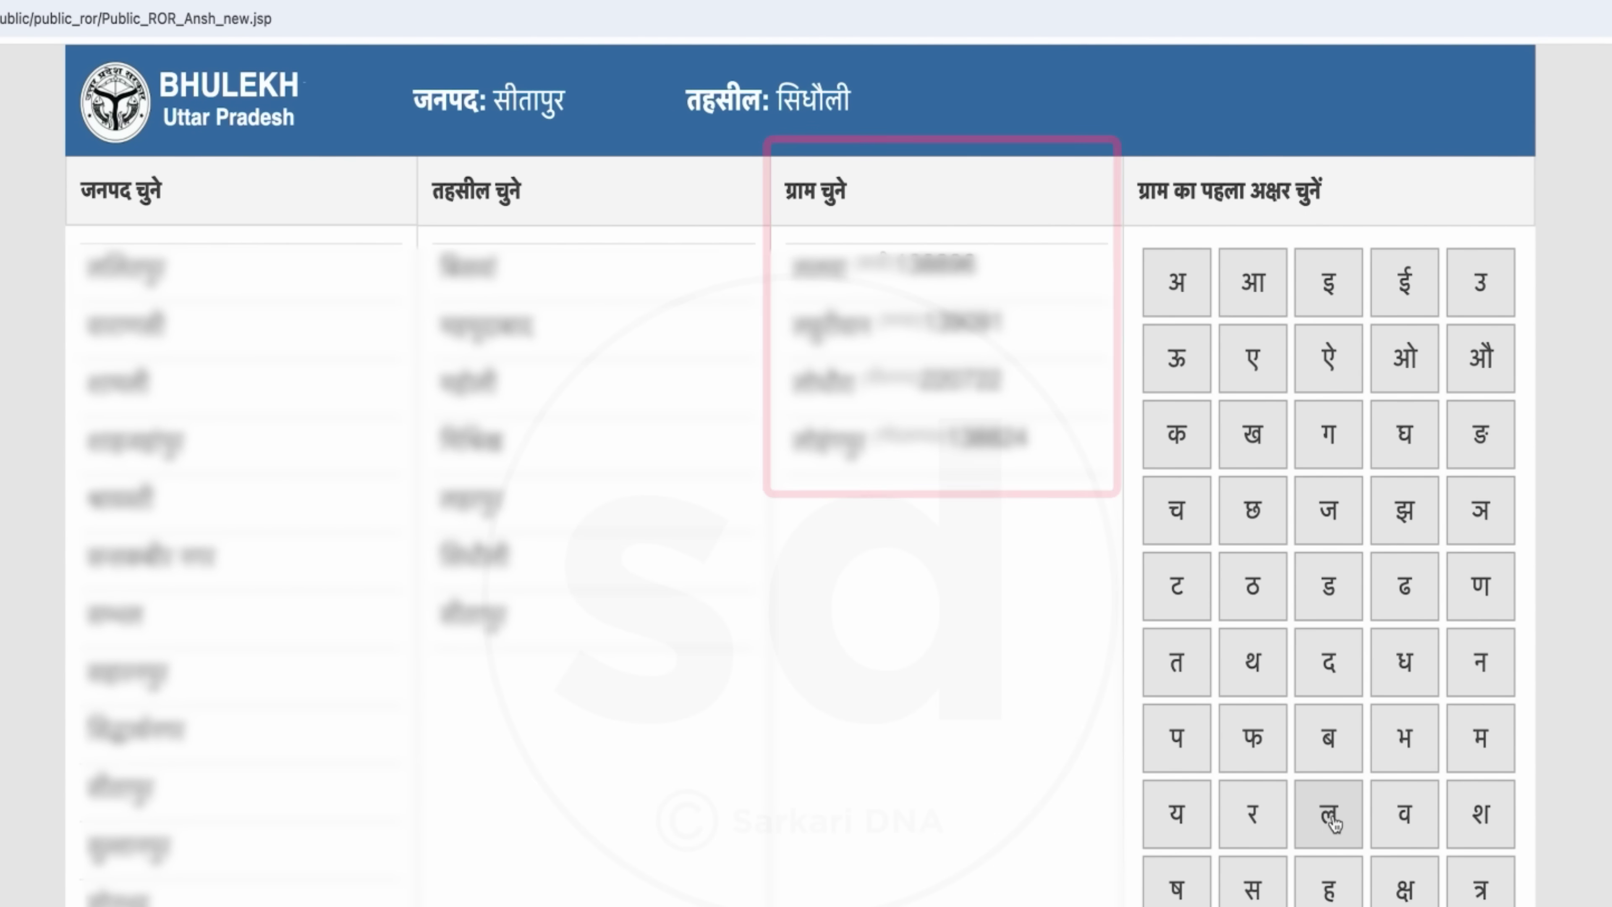
click(860, 275)
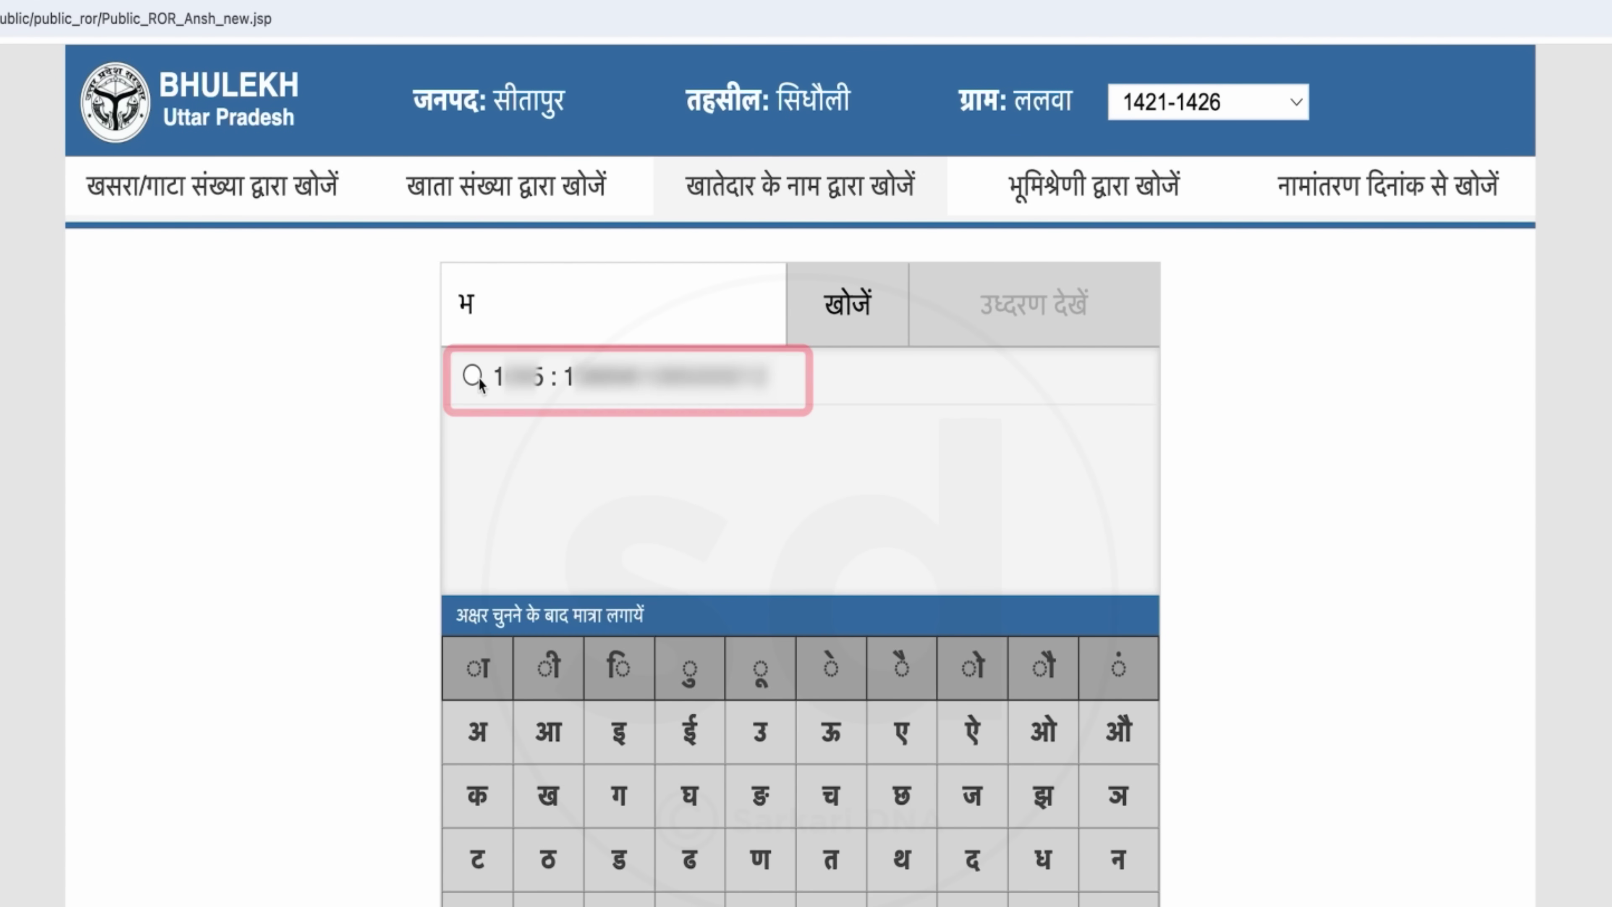
click(472, 376)
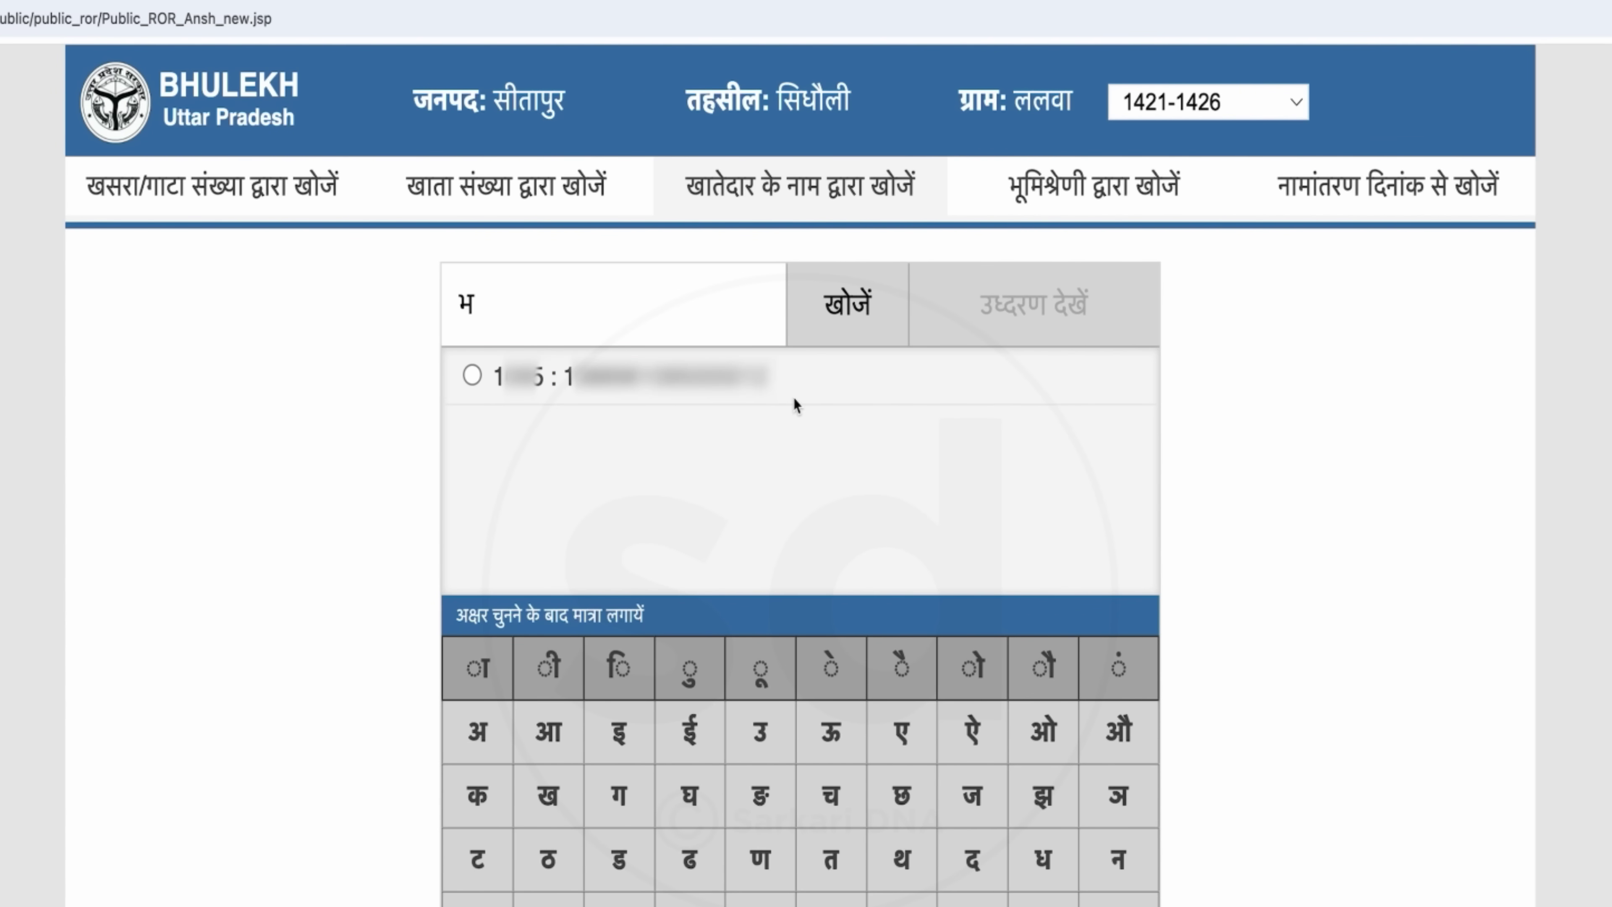
click(472, 377)
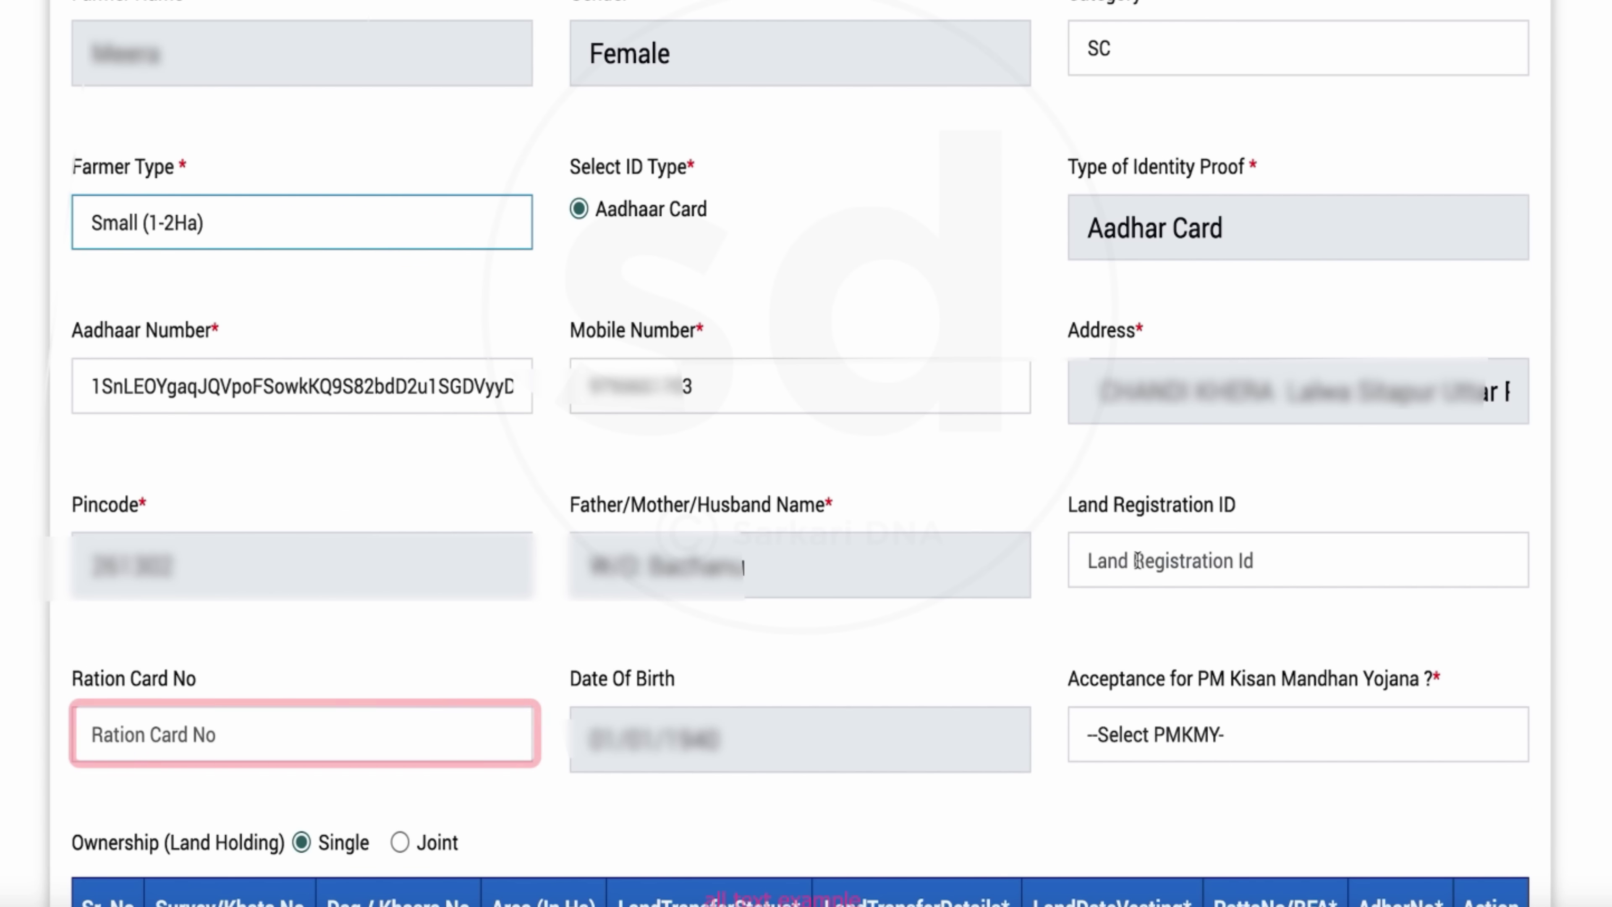
Choose No in the Acceptance for PM Kisan Mandhan Yojana dropdown
scroll(1136, 560, down, 5)
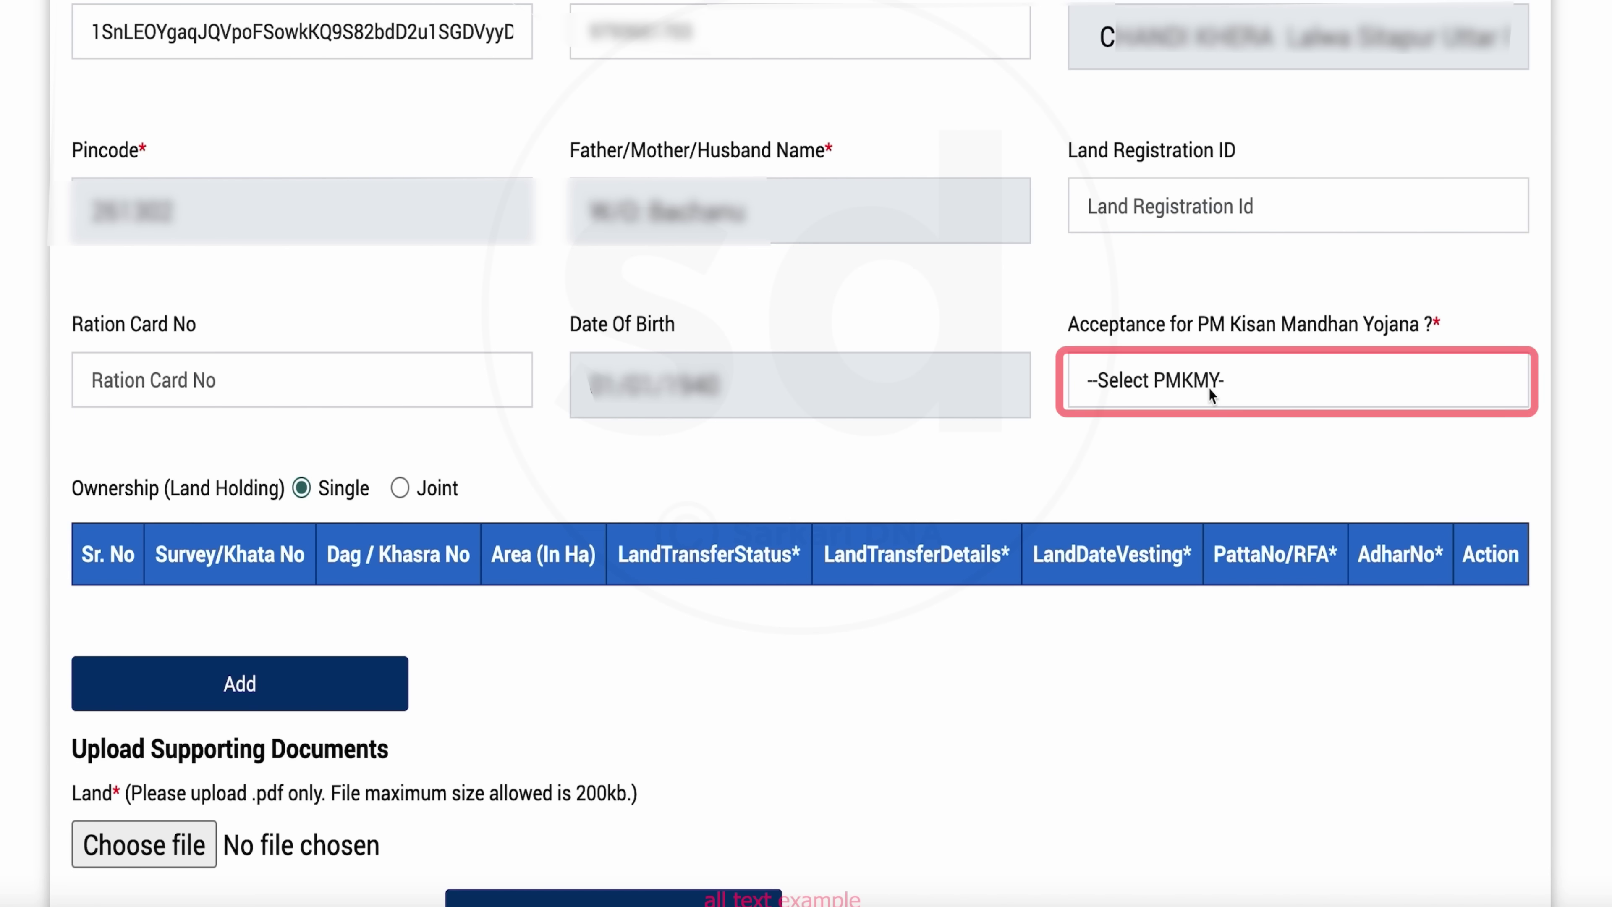
click(1208, 386)
click(1135, 451)
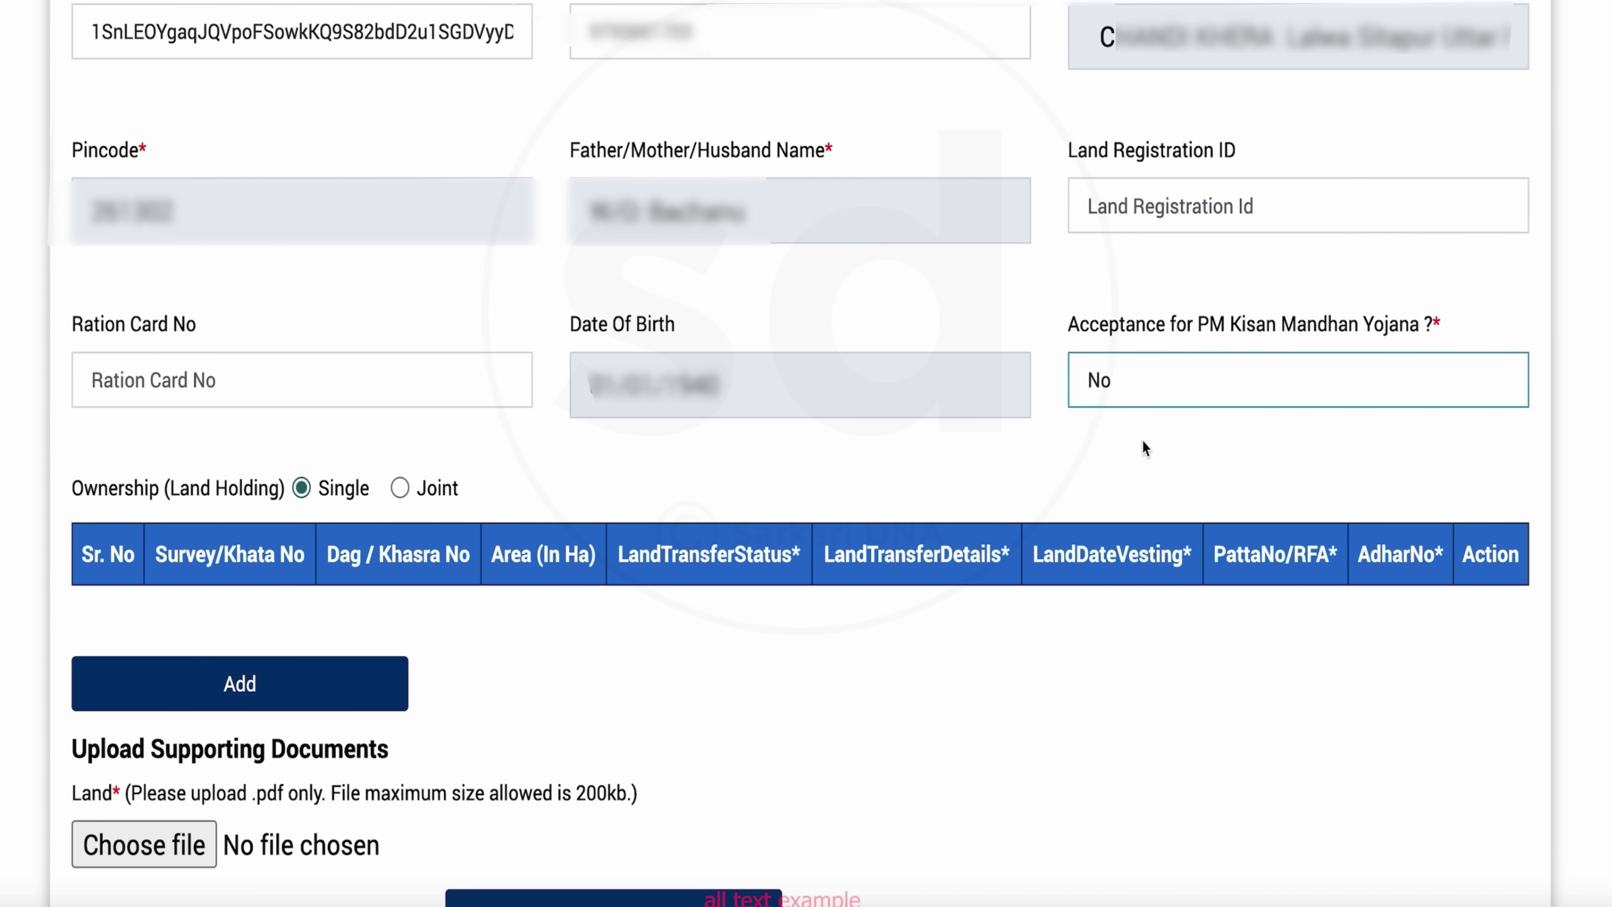
scroll(554, 501, down, 3)
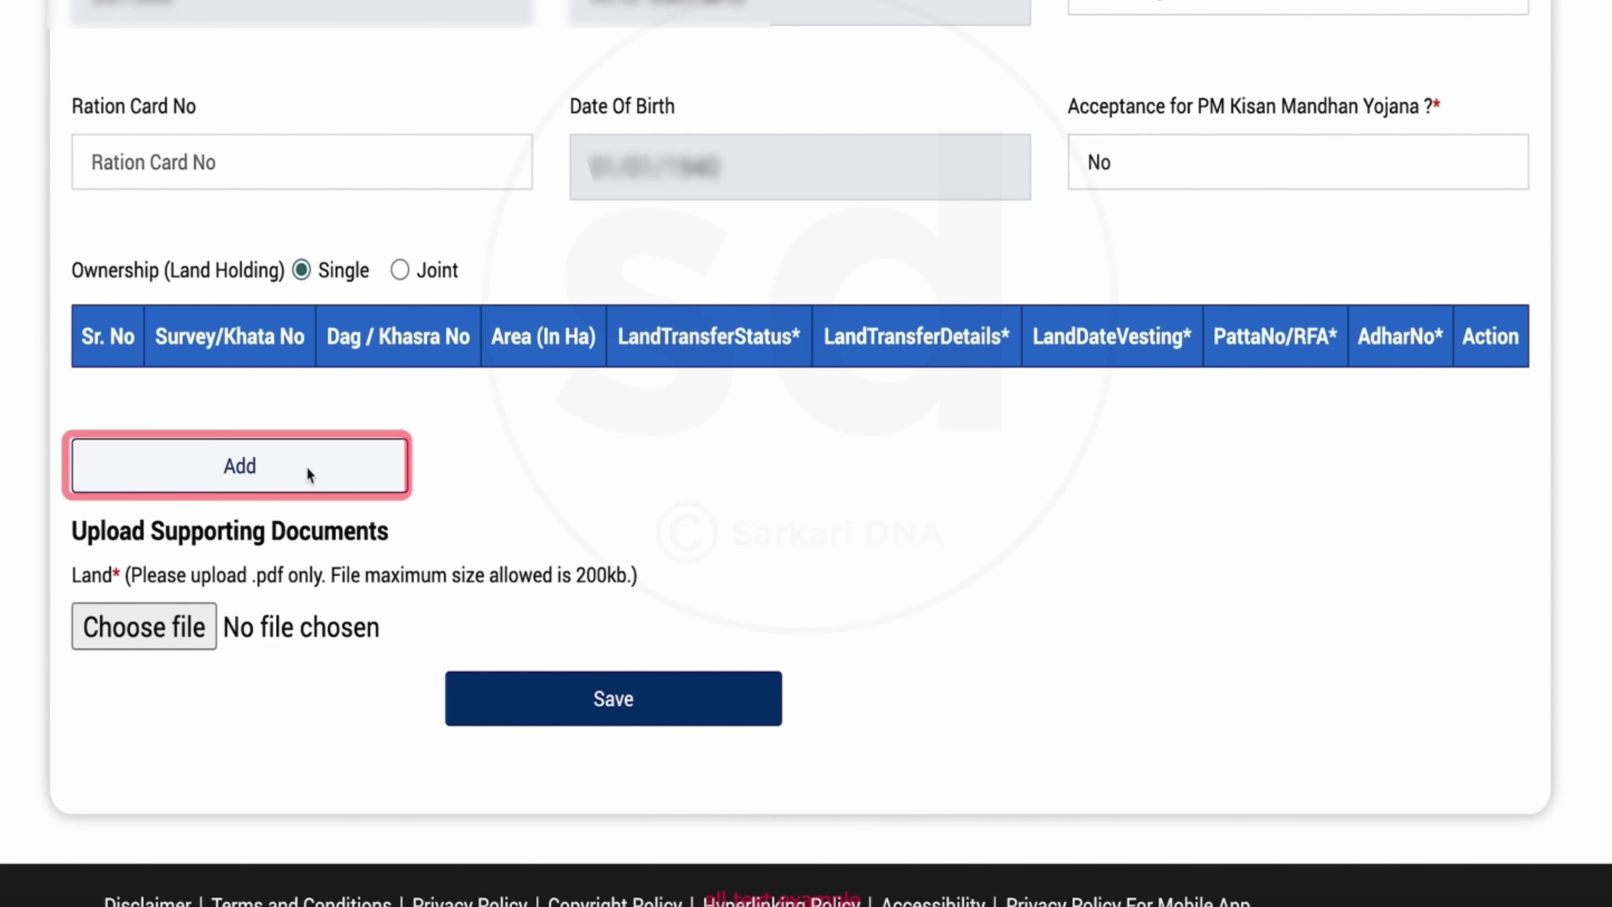
Add a land entry transferred after 01-02-2019 for the reason Death of Husband
click(308, 468)
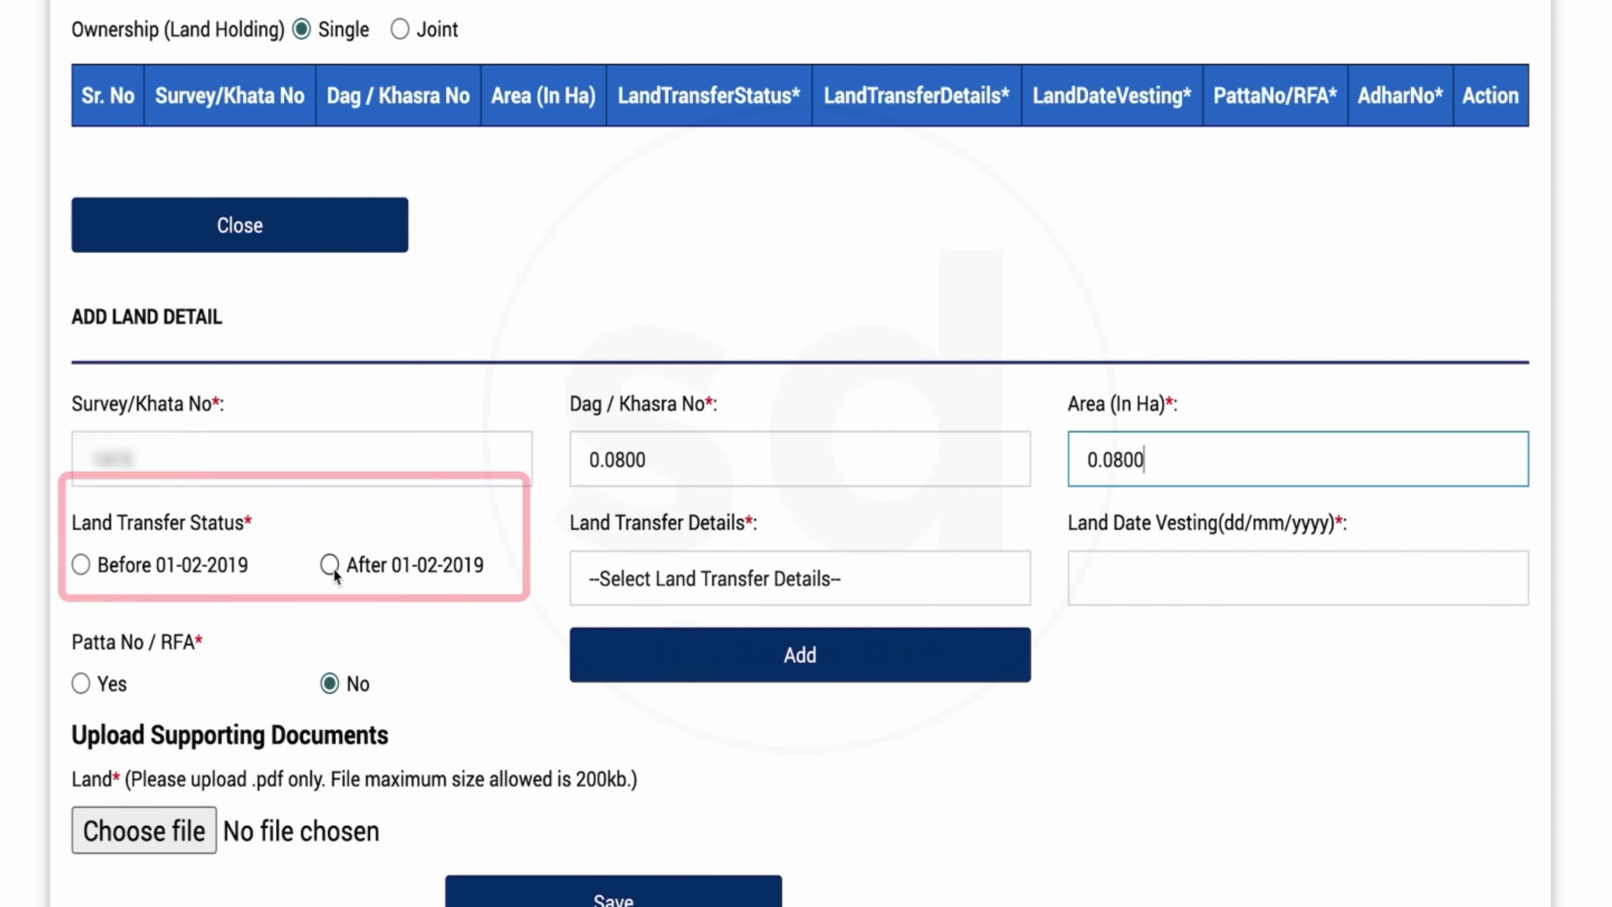
click(333, 567)
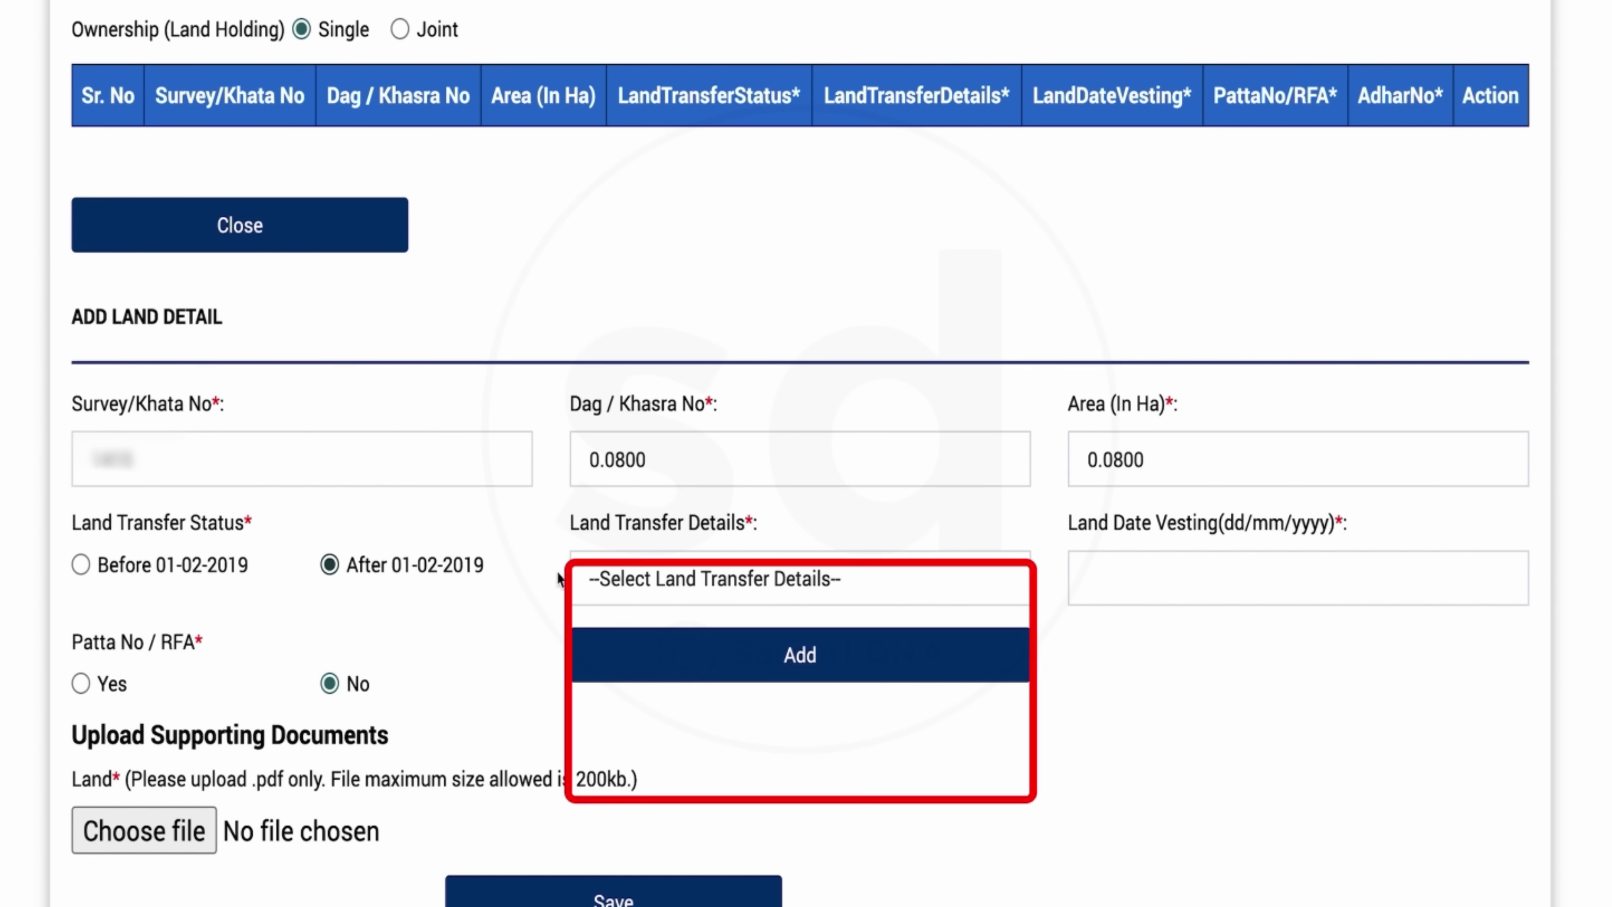
click(741, 581)
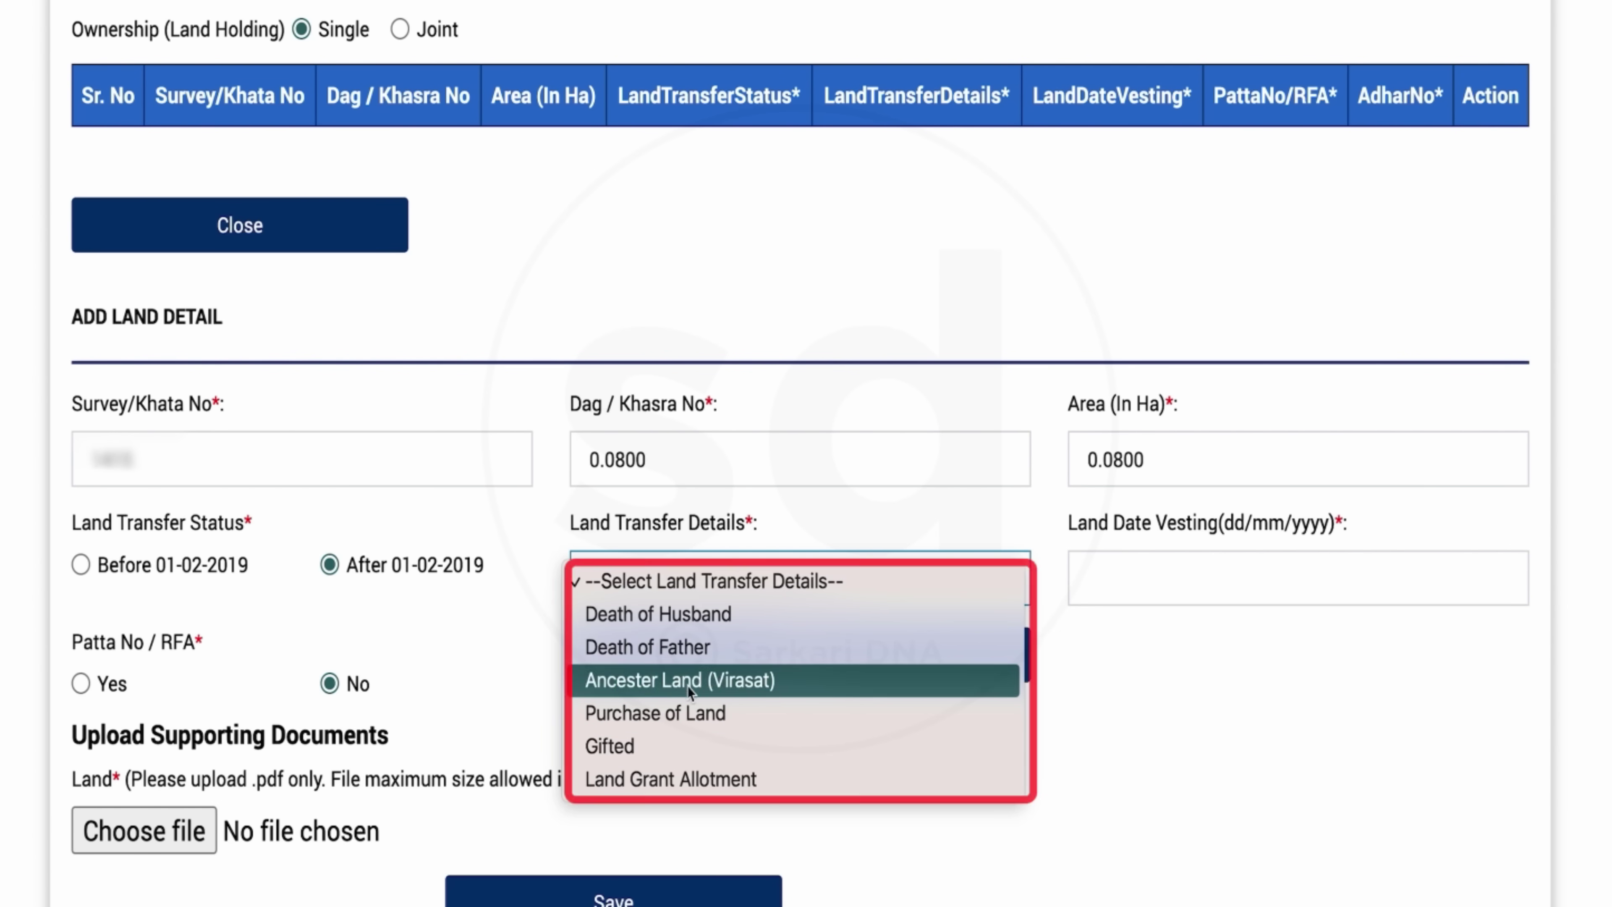
click(712, 616)
scroll(1161, 381, down, 4)
click(1162, 333)
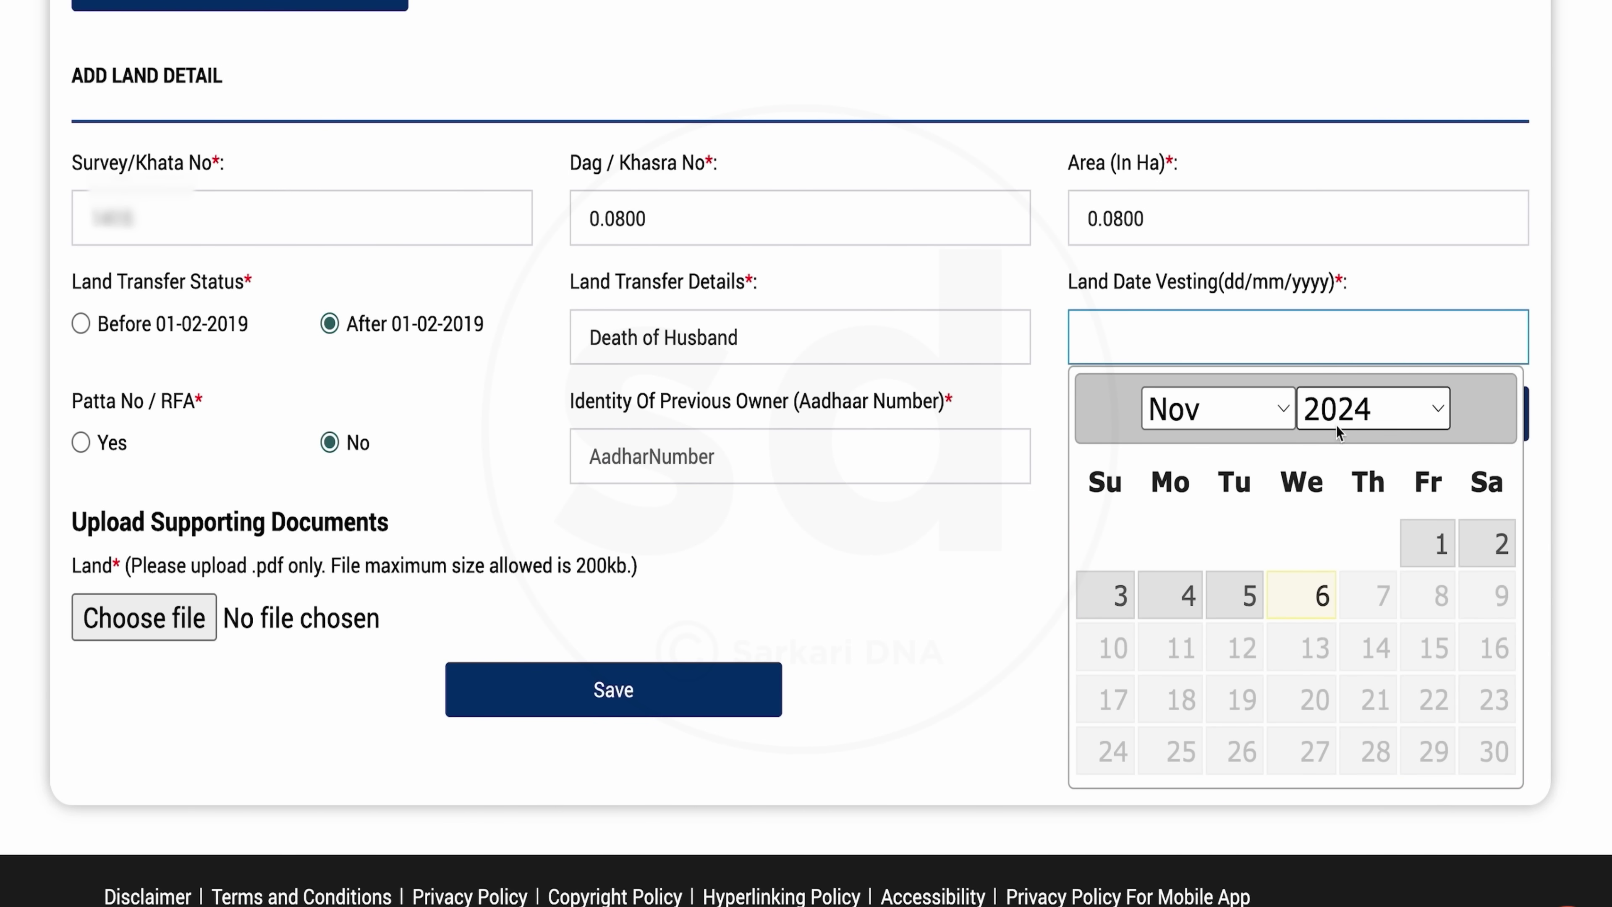
Pick 22 July 2023 as the land vesting date
click(1380, 424)
click(1346, 369)
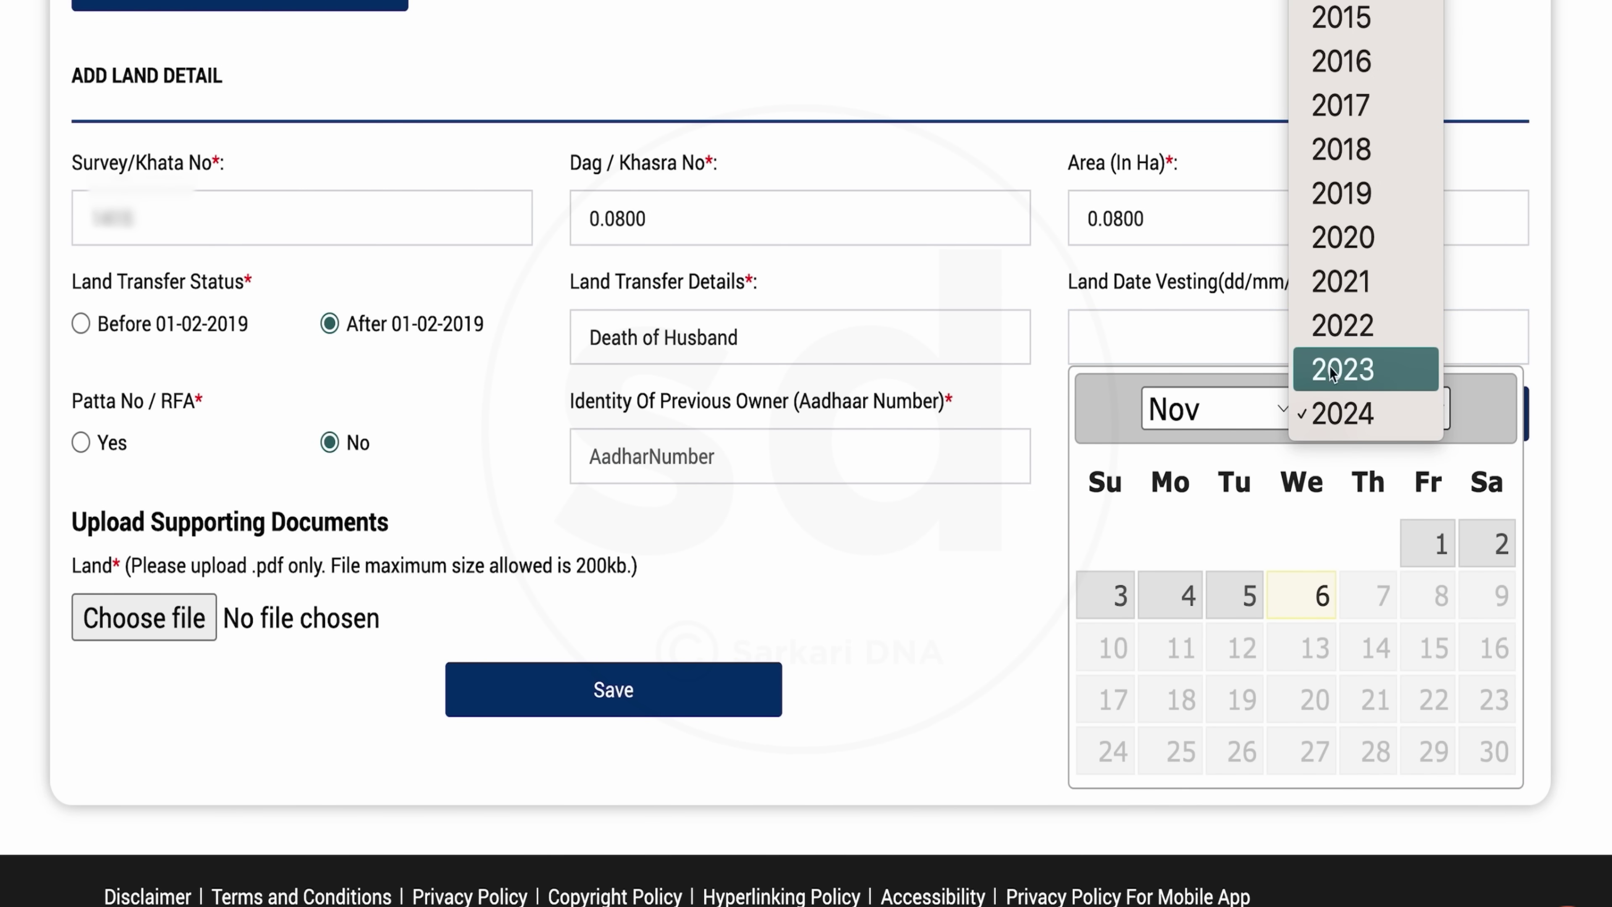
click(1266, 416)
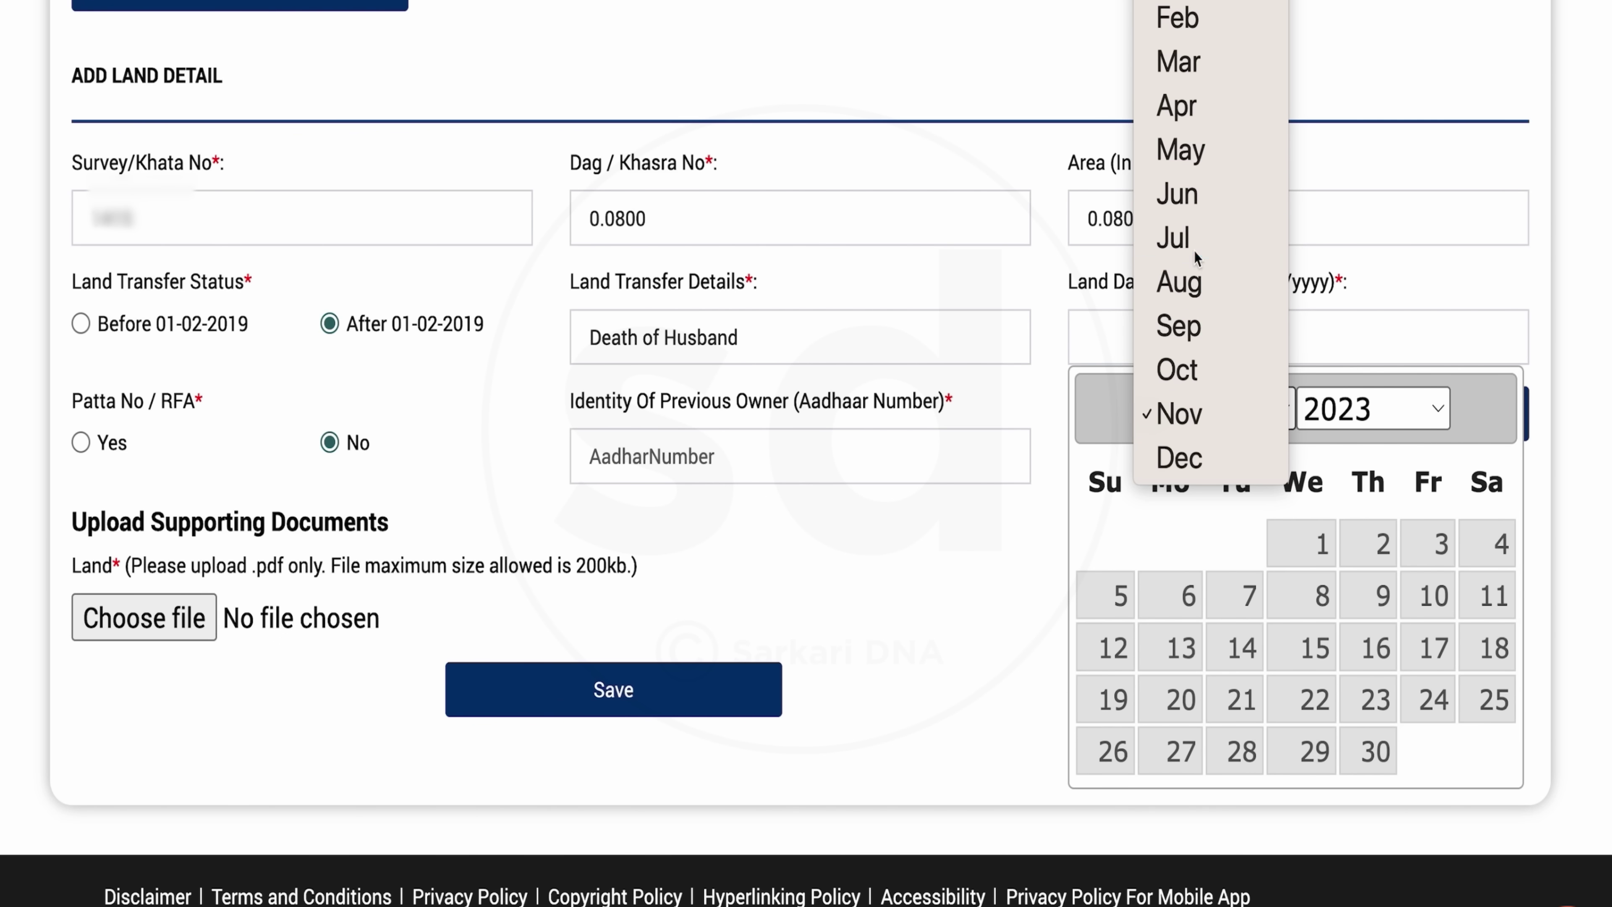
click(1179, 240)
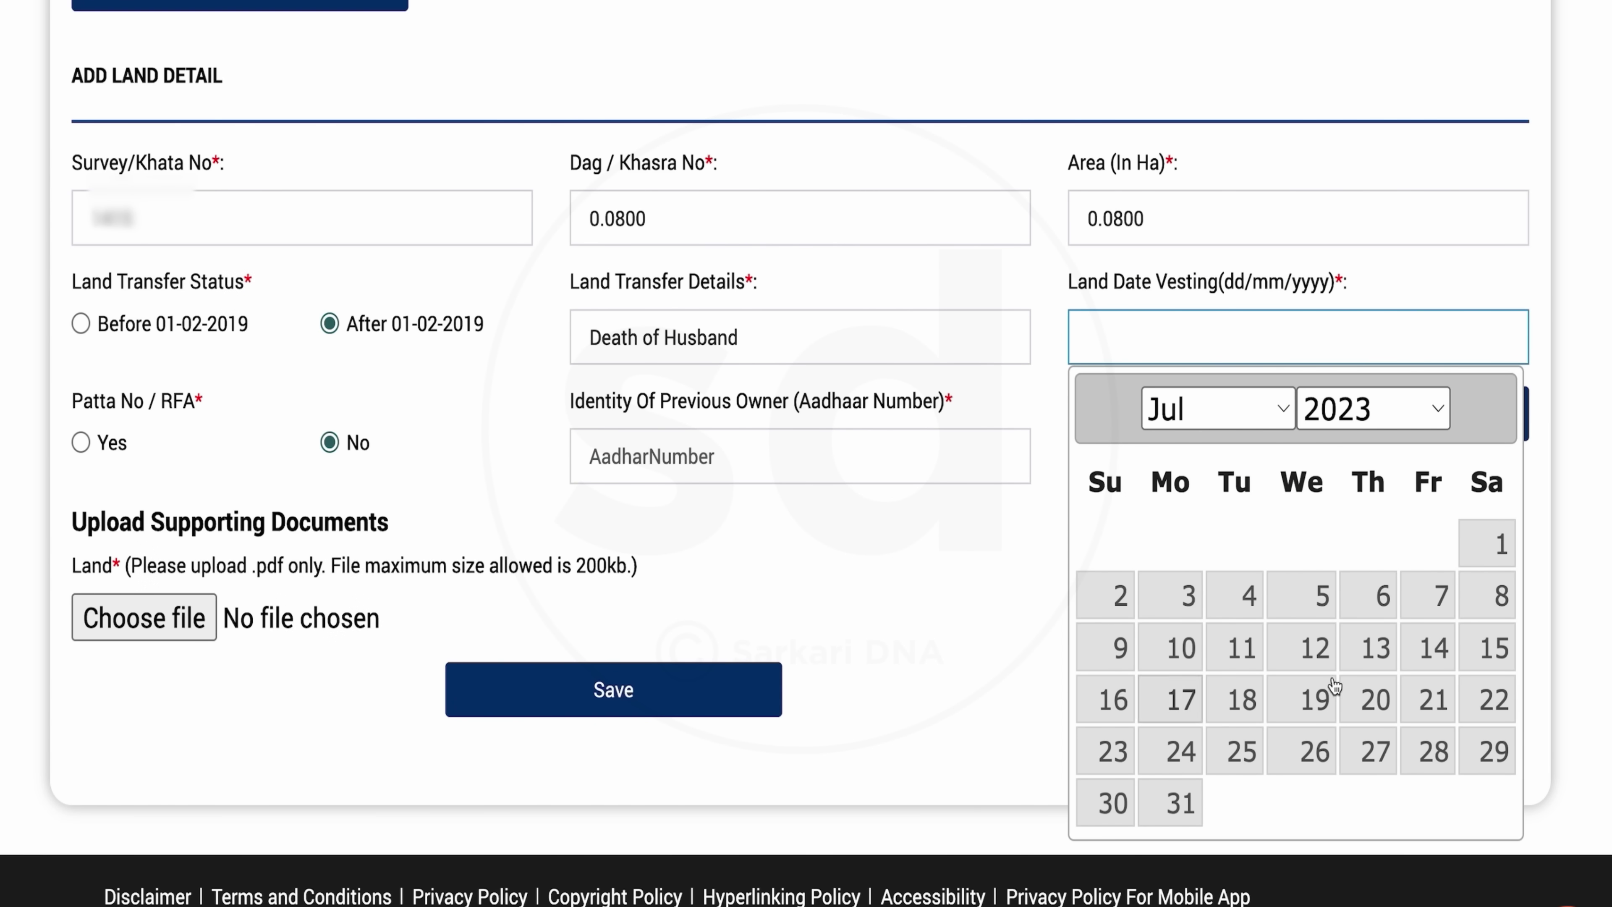
click(1503, 704)
Enter the previous owner's Aadhaar number and add the land row to the table
click(756, 457)
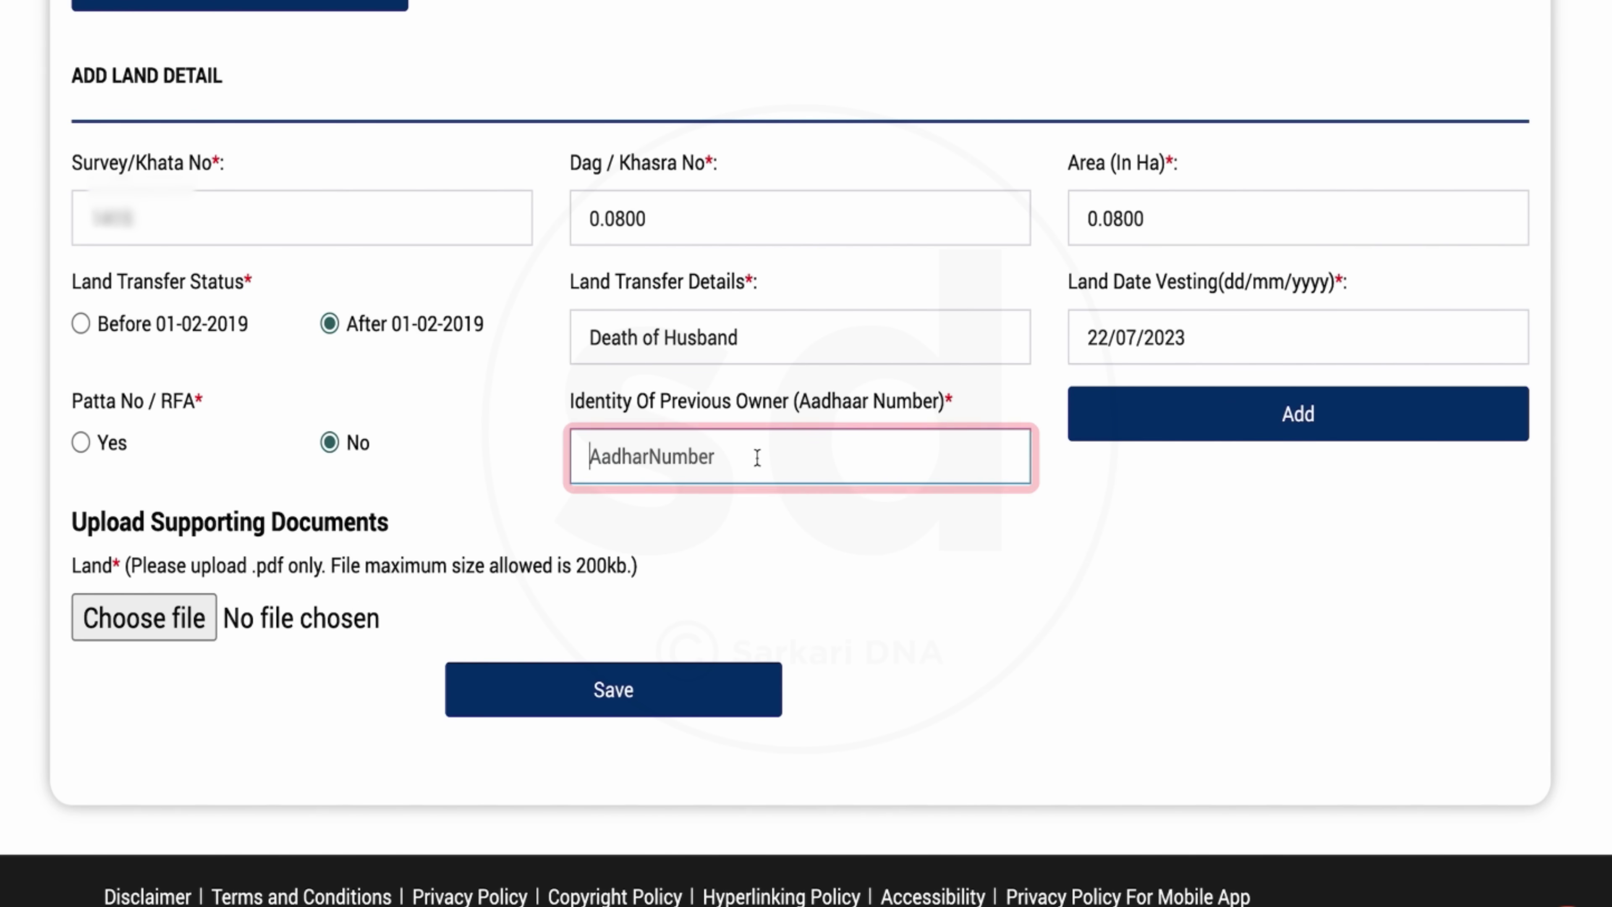
text(50)
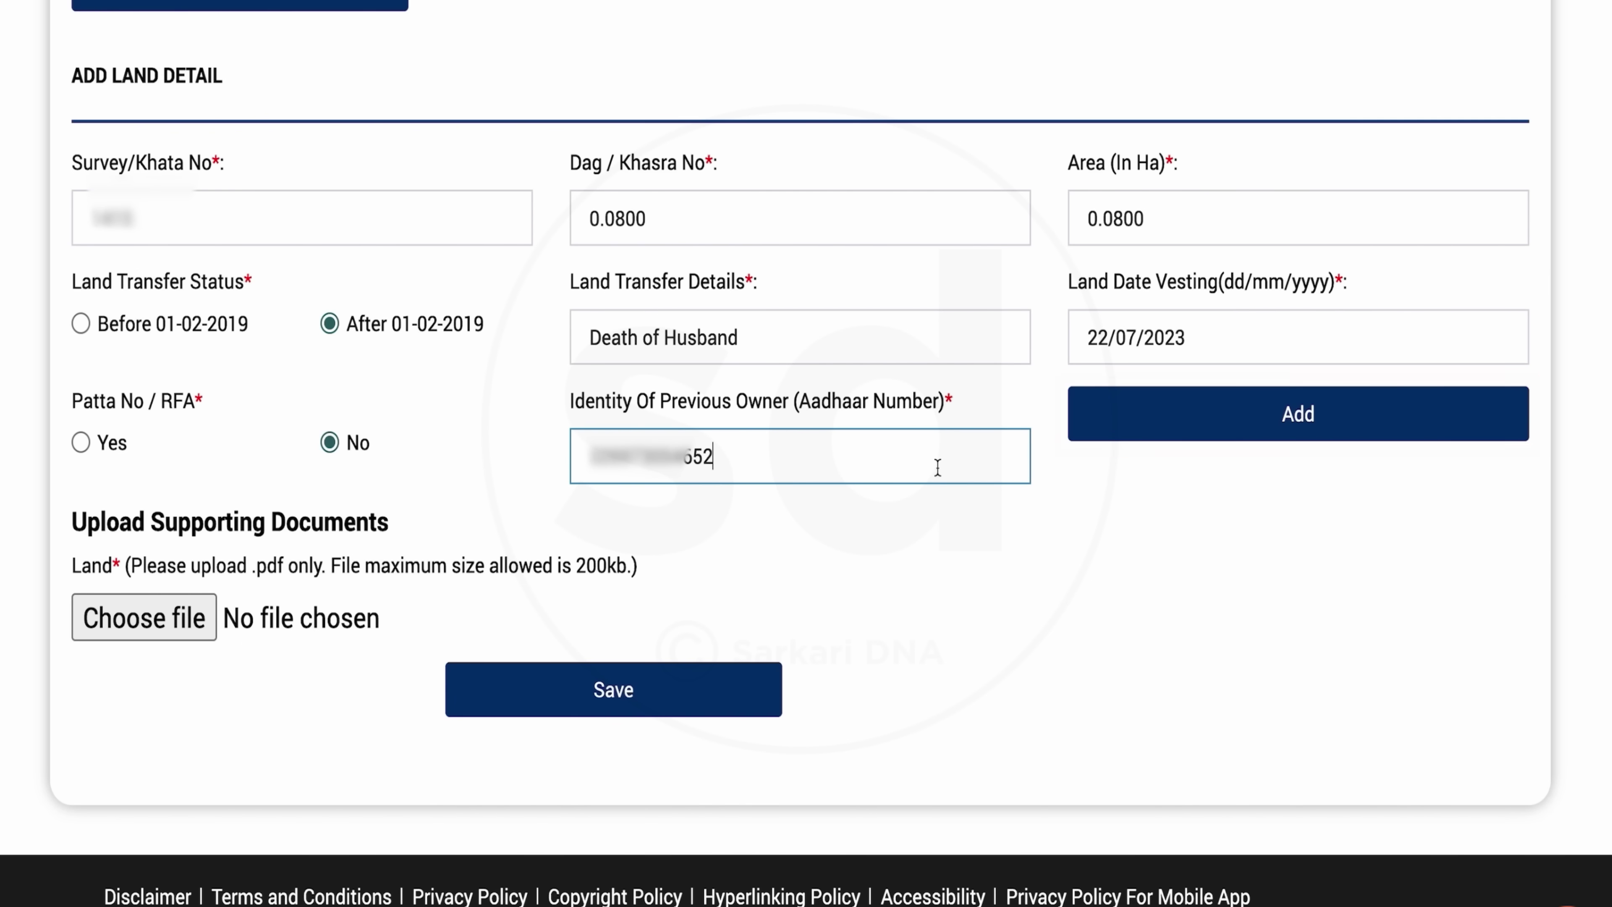
click(1294, 416)
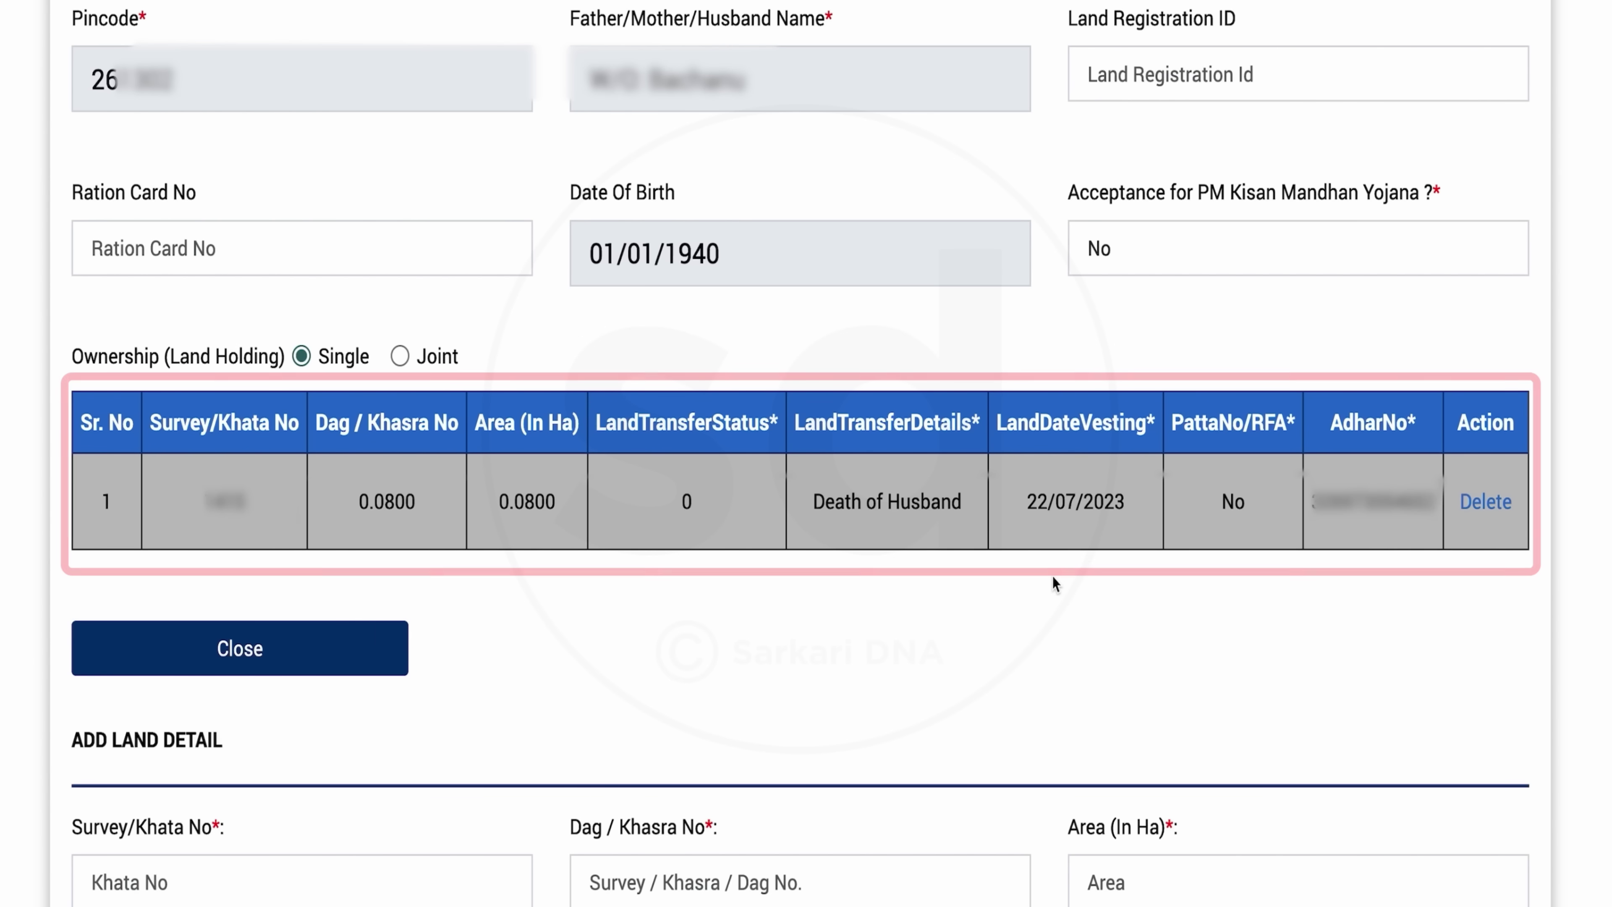
scroll(1052, 575, down, 5)
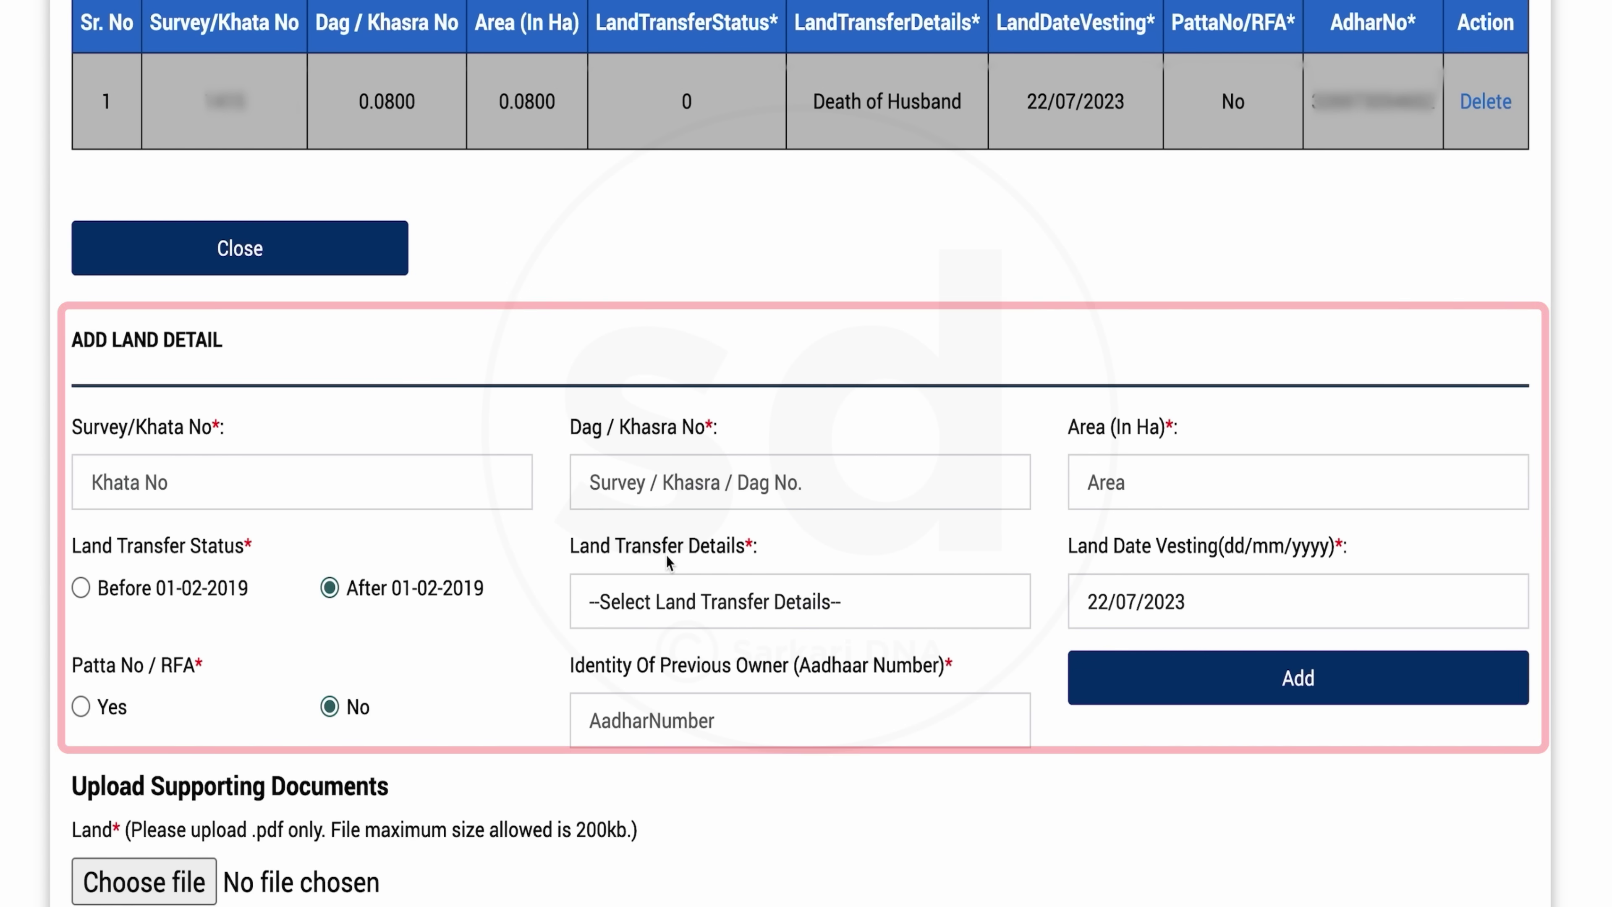
scroll(693, 435, down, 4)
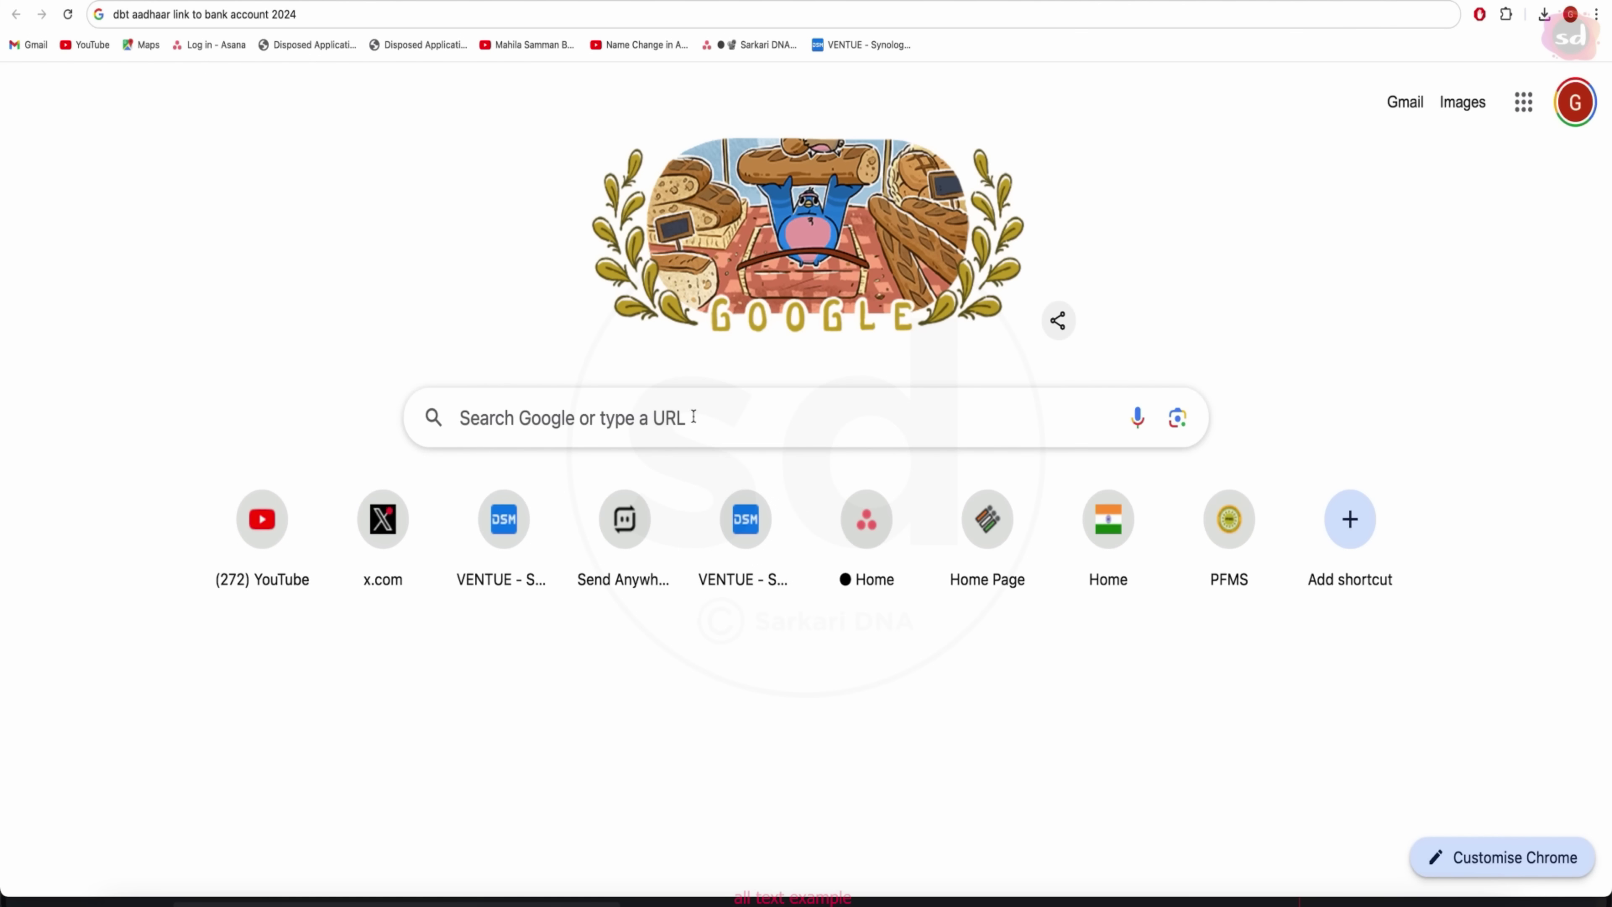
Search Google for sarkari dna and open Photo Resize from its Image Tools
click(724, 429)
text(sar)
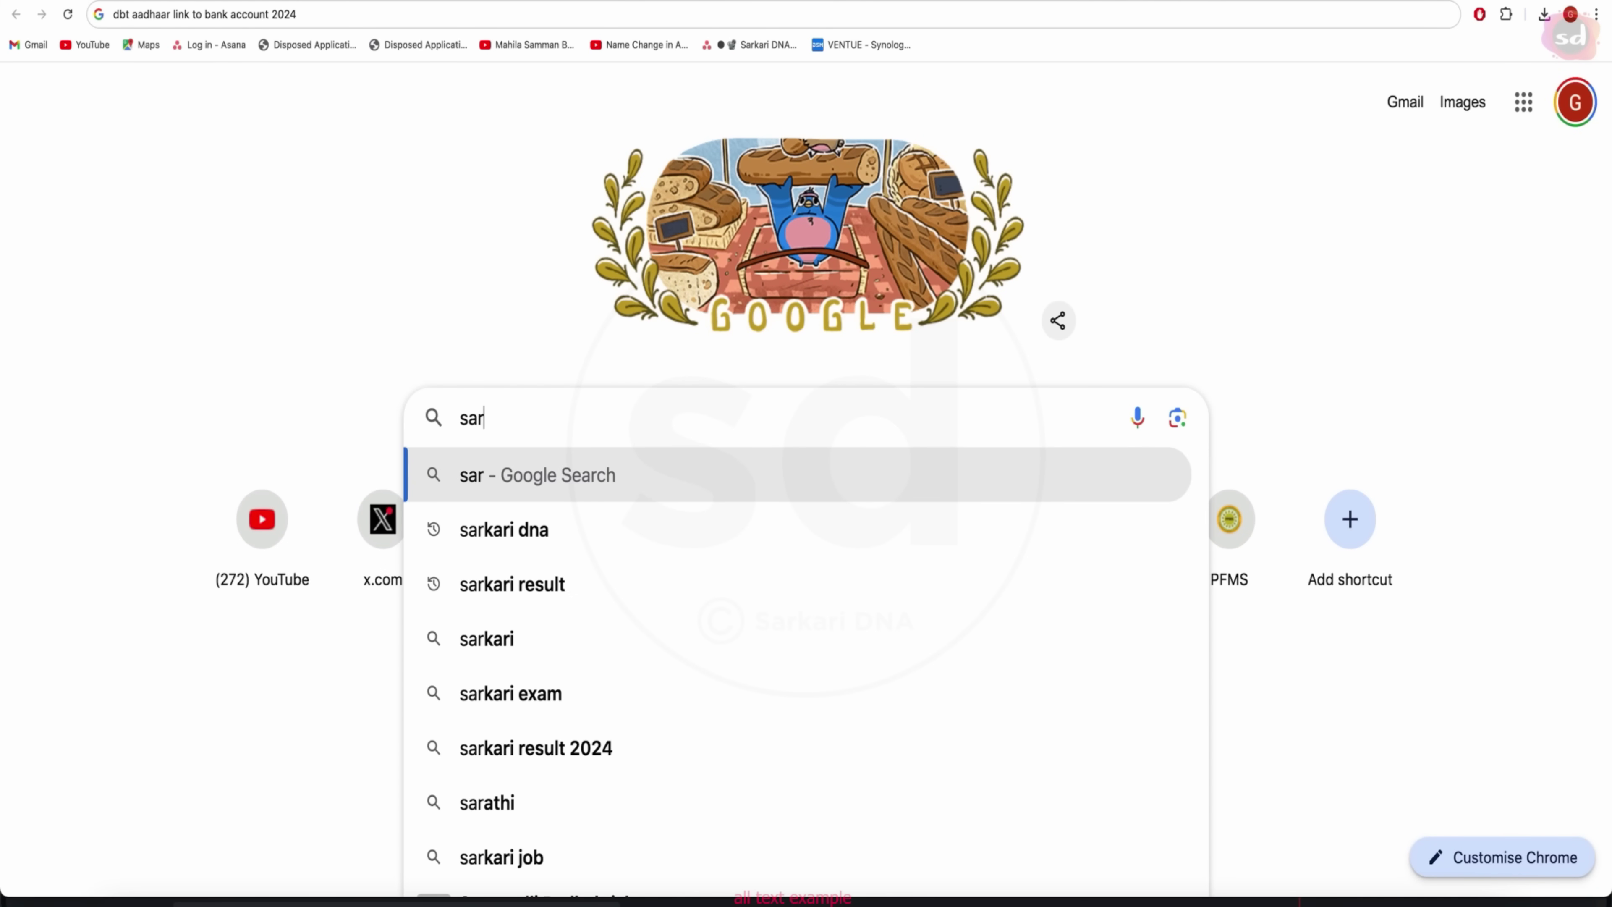
text(kari dna)
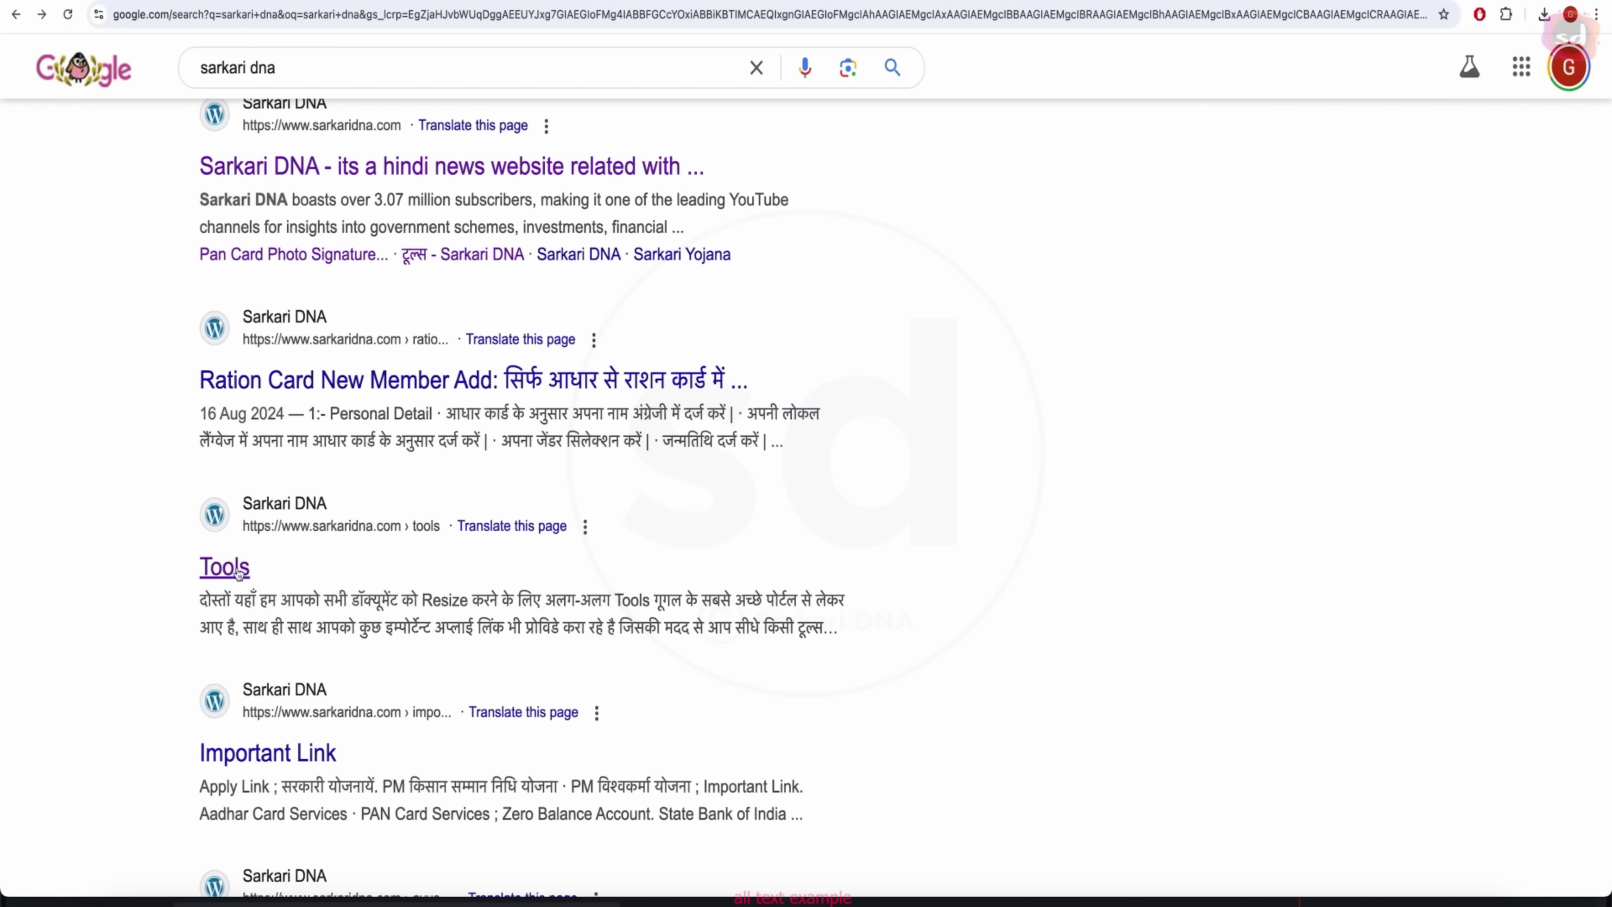
scroll(748, 622, down, 6)
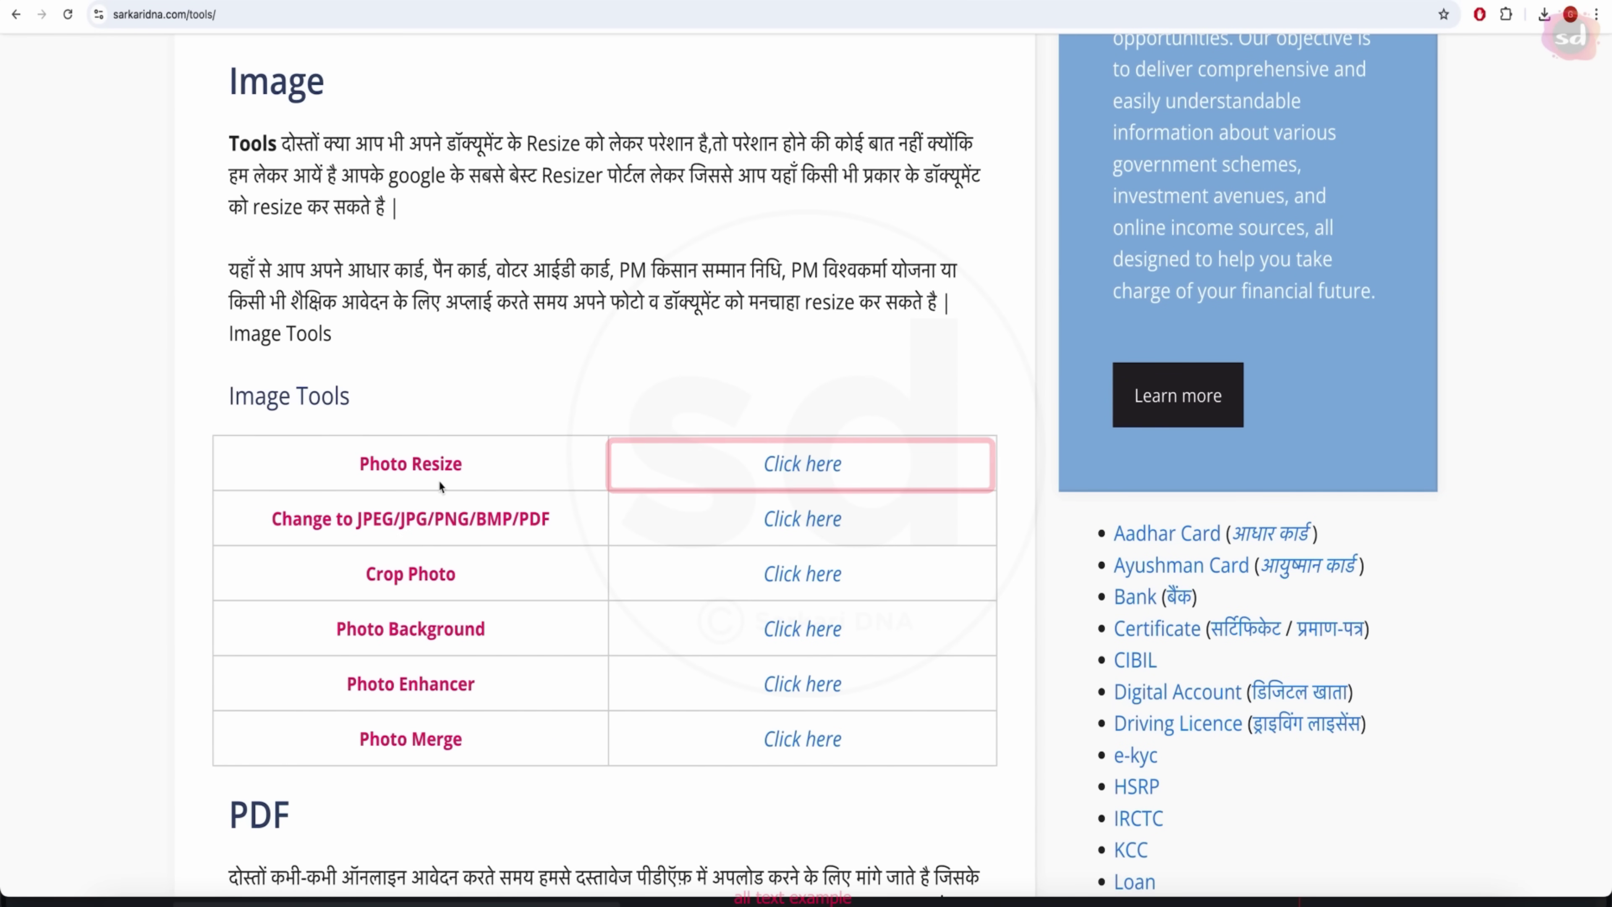
click(790, 465)
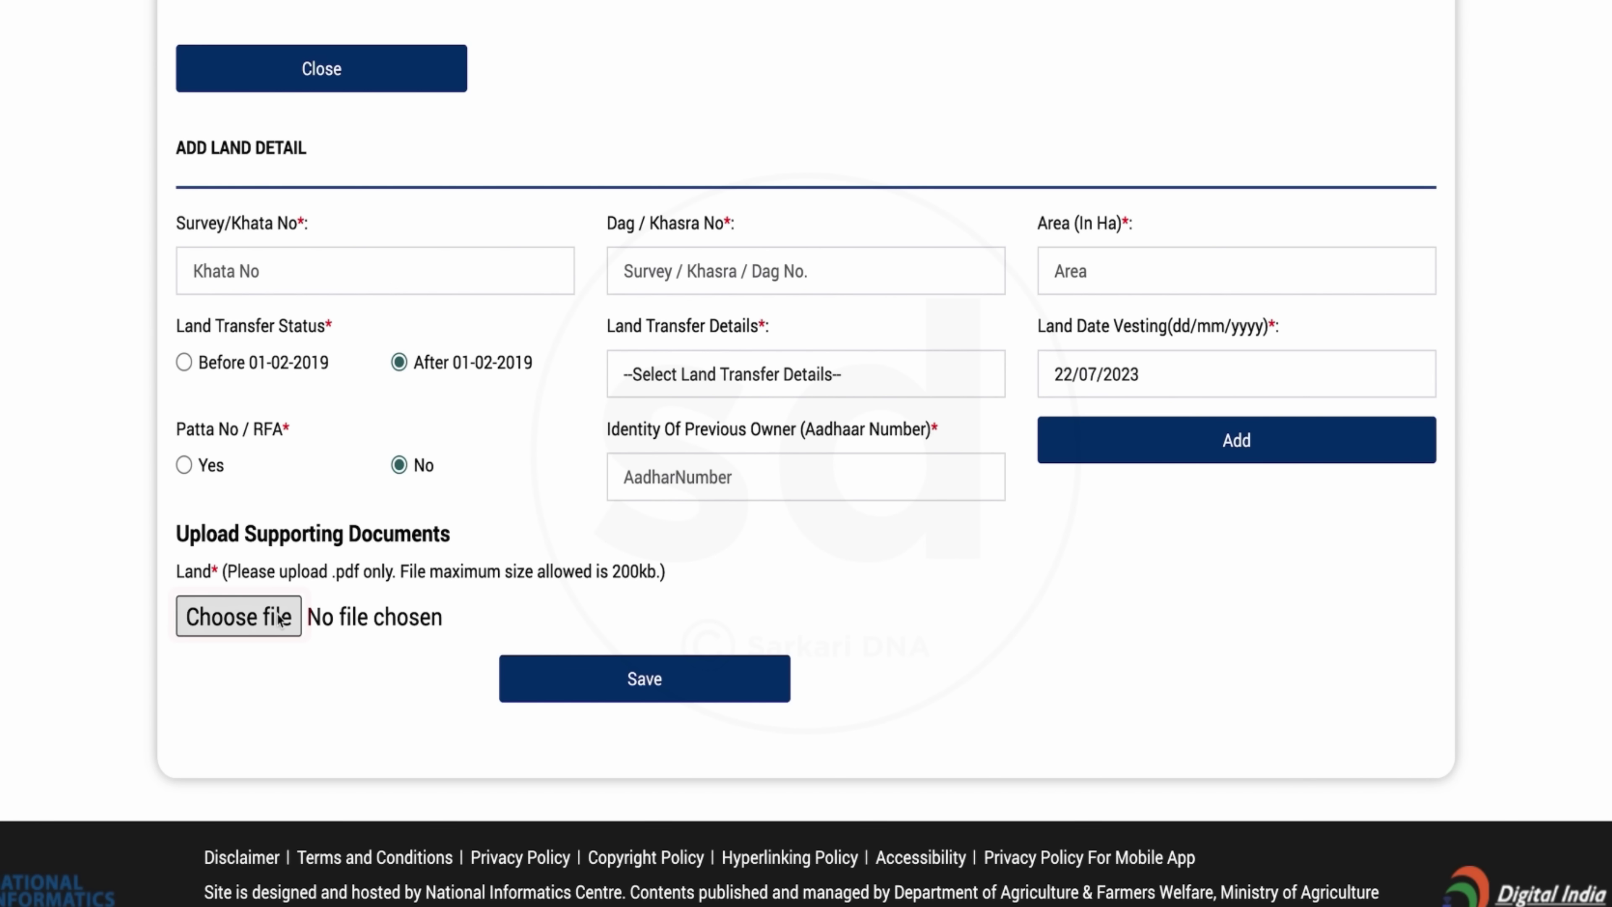
Upload the land document PDF from Downloads and save the completed registration form
click(279, 620)
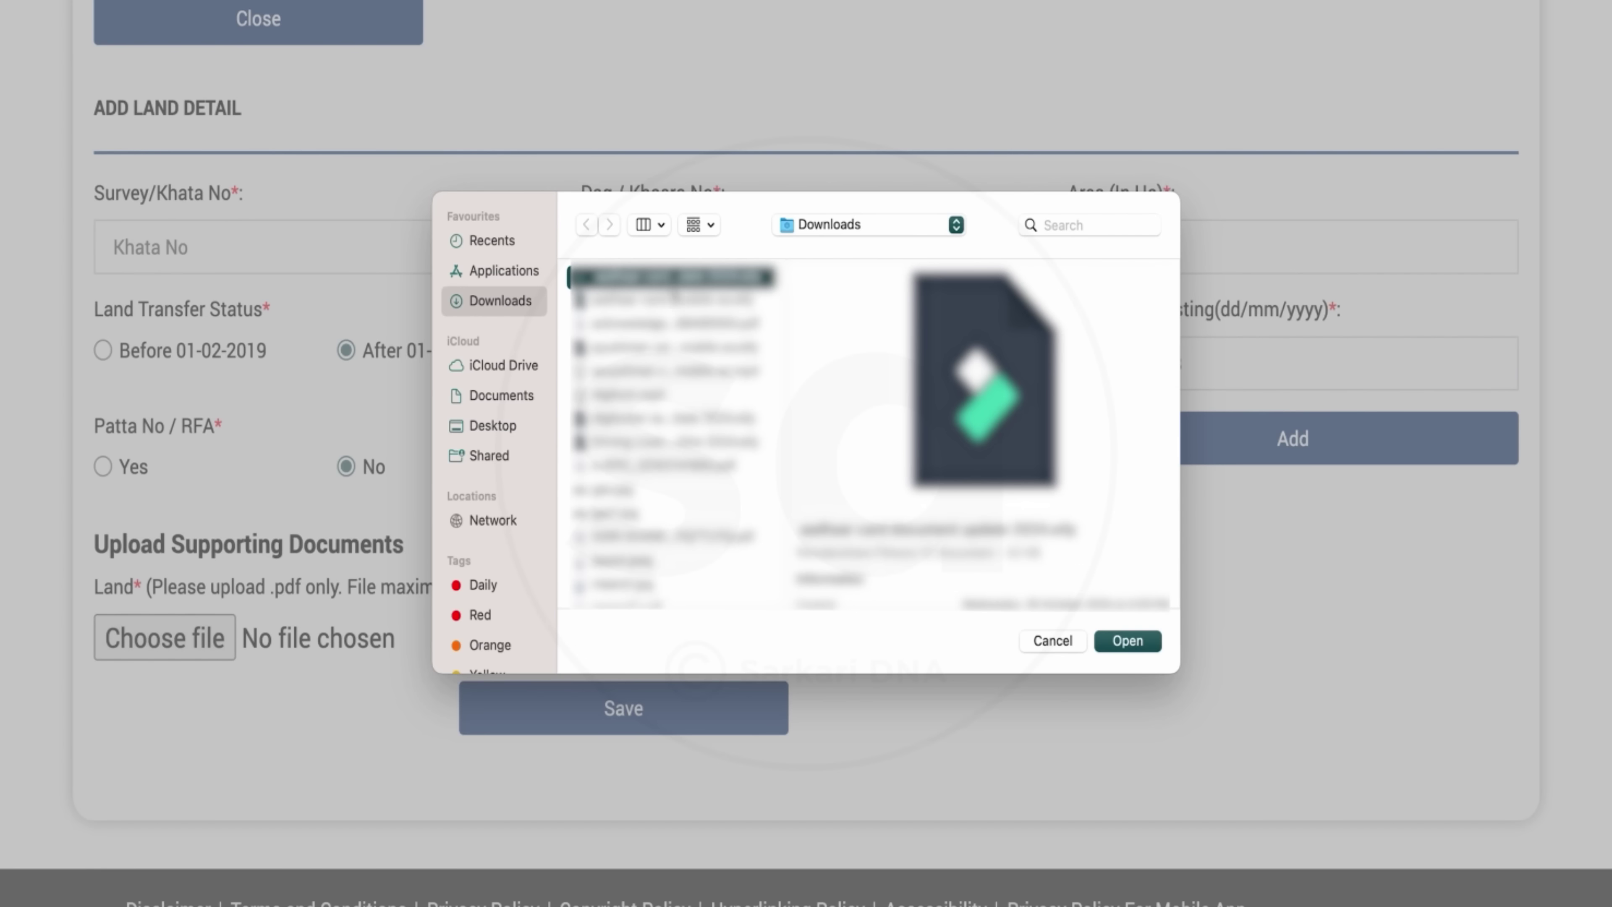
scroll(673, 432, down, 3)
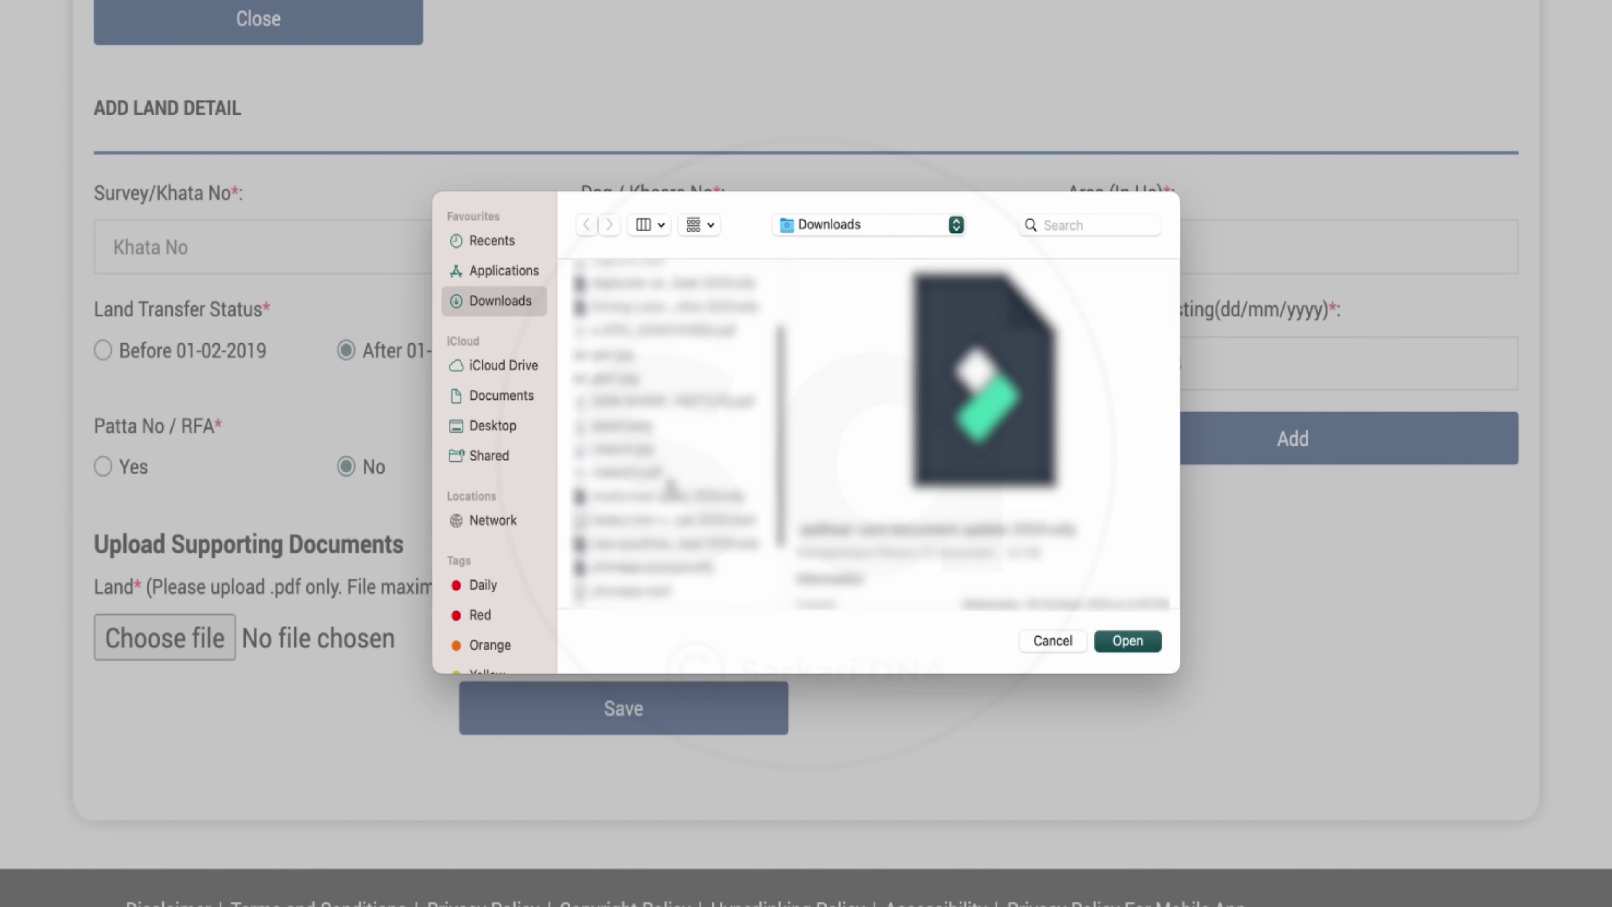
click(1127, 640)
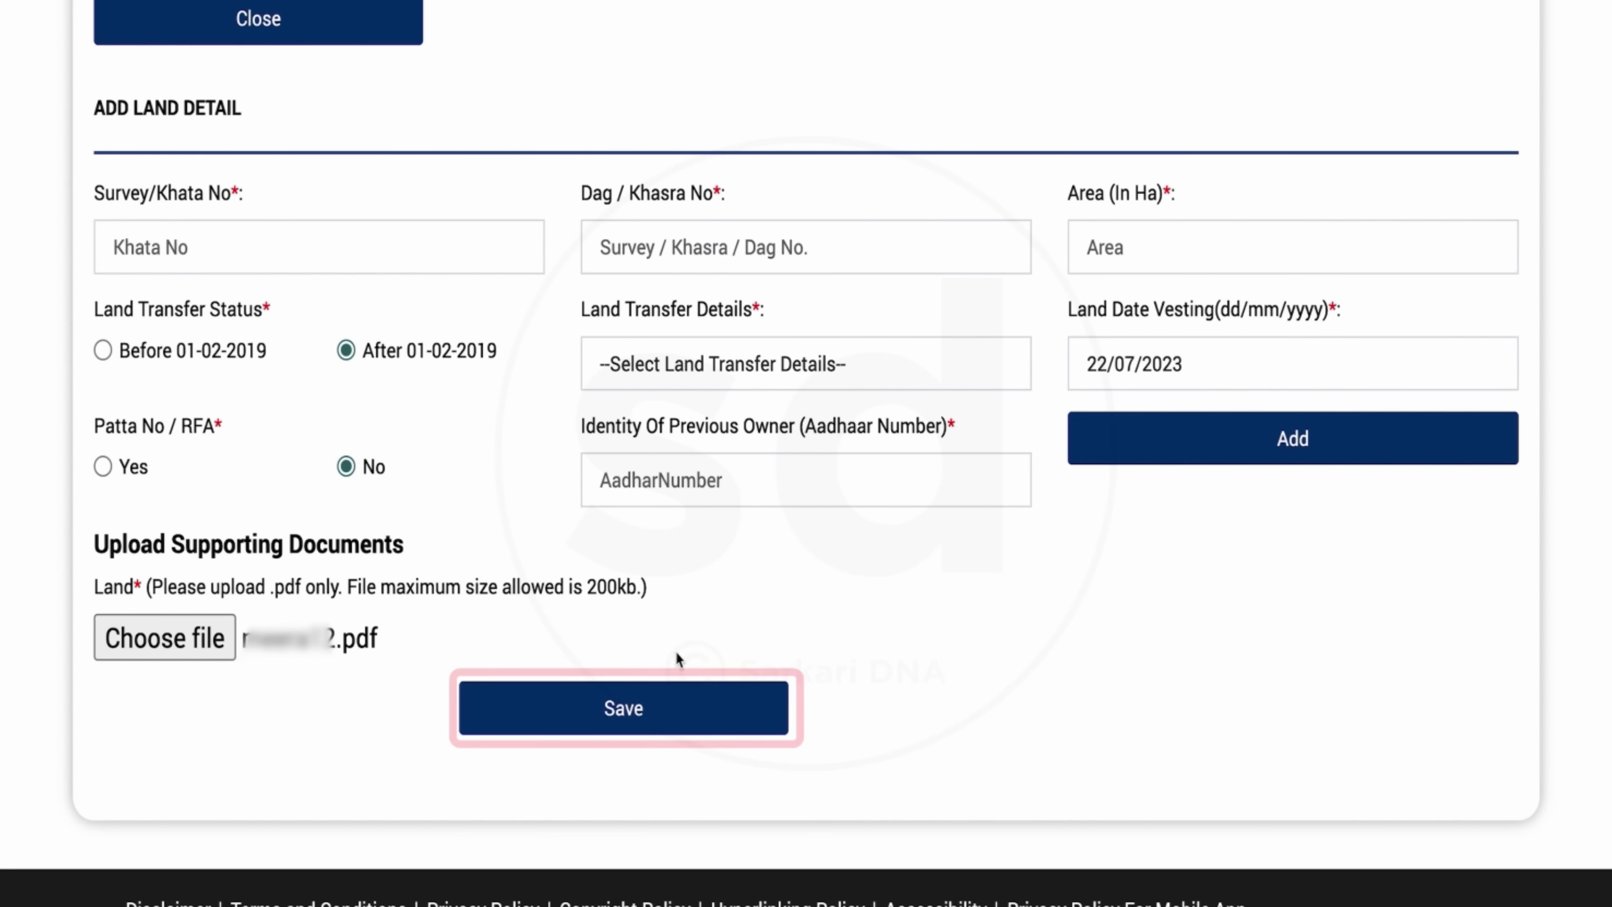
click(638, 710)
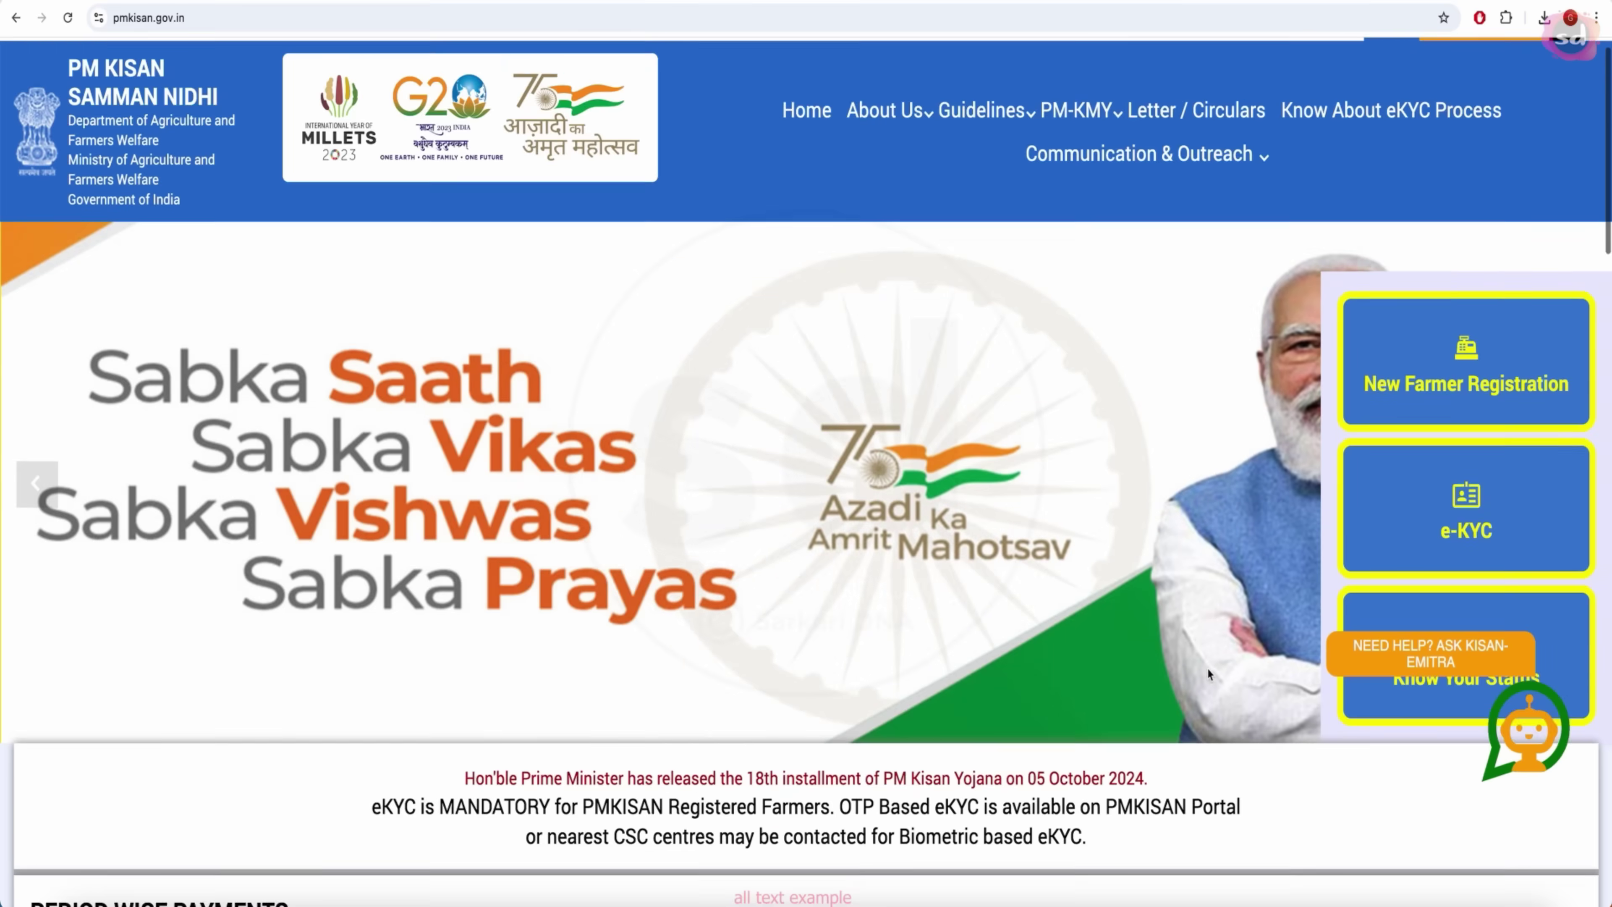
Go to the Status of Self Registered Farmer/CSC Farmers lookup and select the Aadhaar number field
scroll(1184, 597, down, 3)
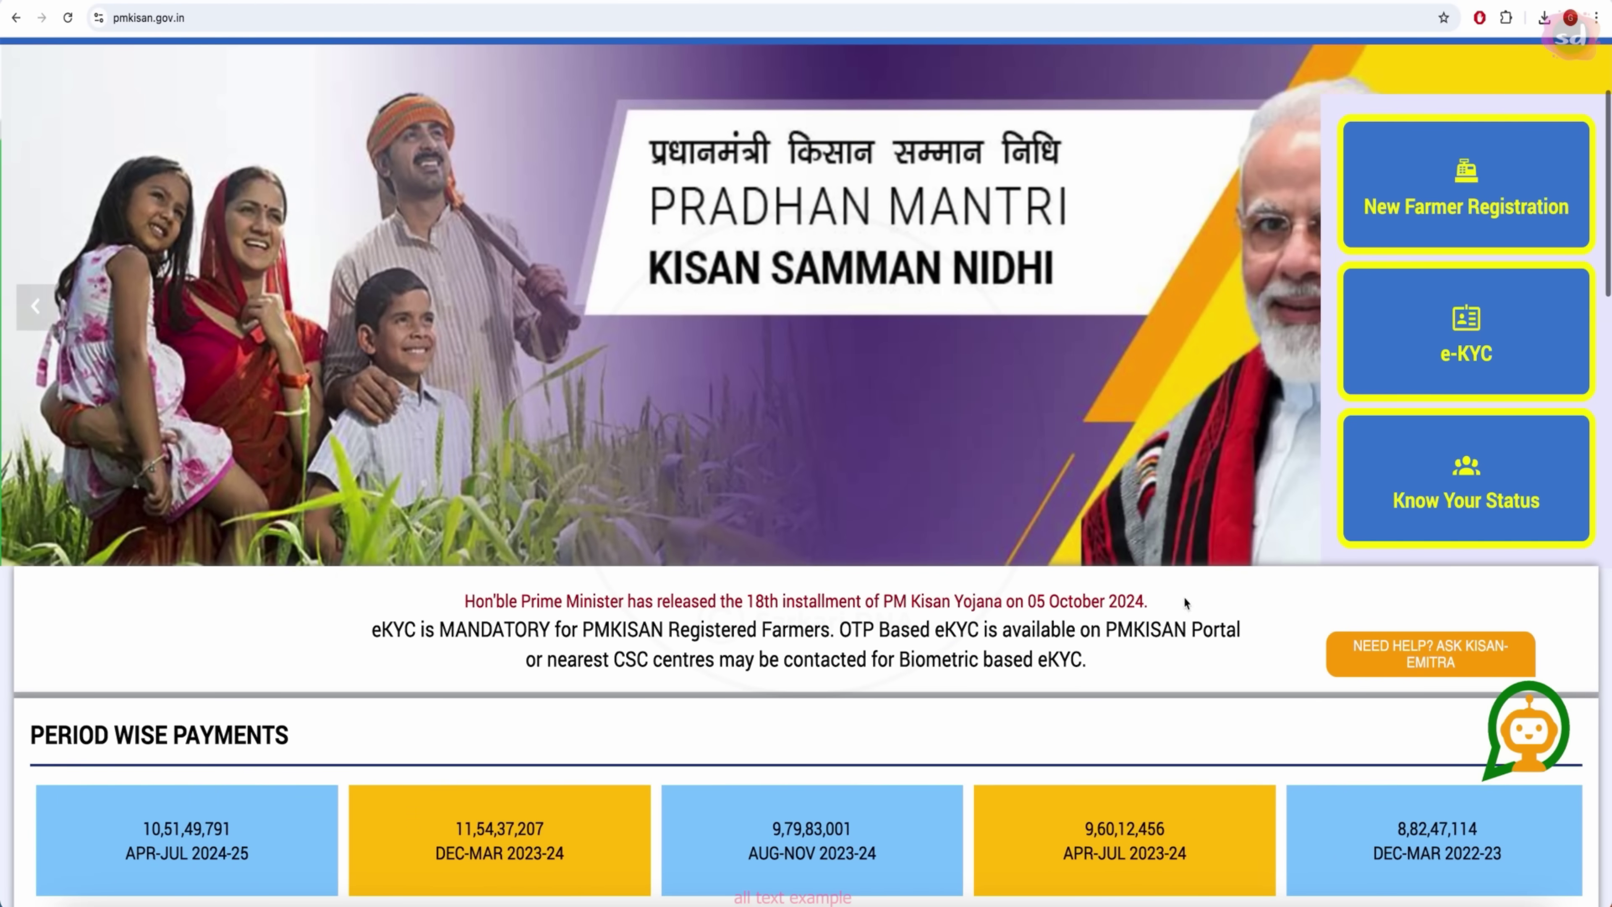
scroll(1033, 618, down, 3)
scroll(1025, 620, down, 10)
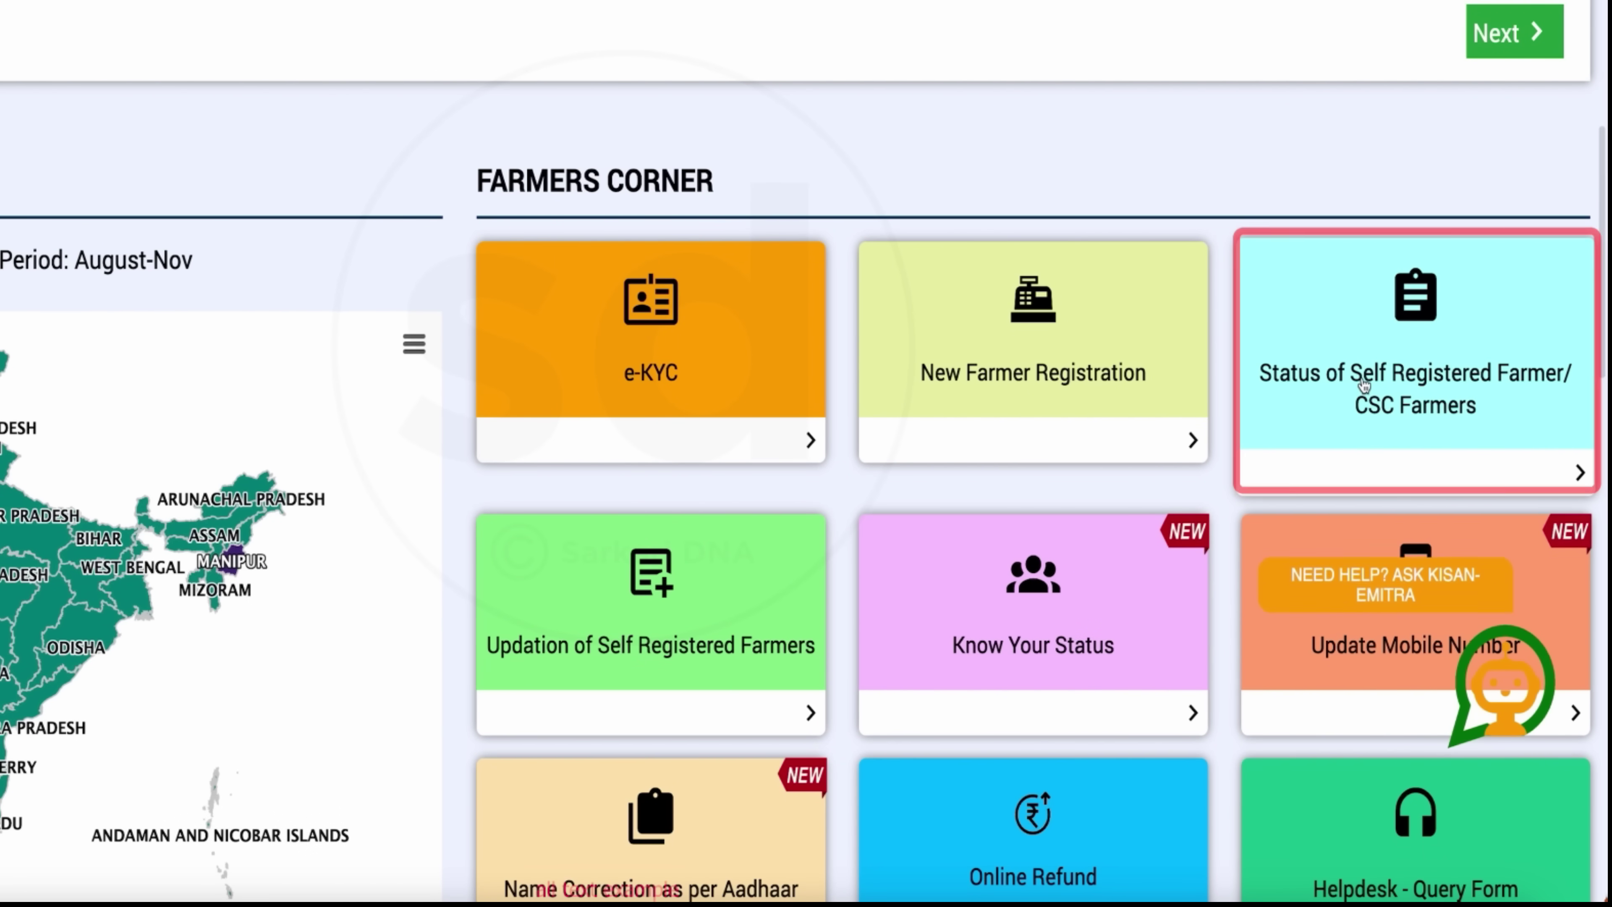
click(1365, 385)
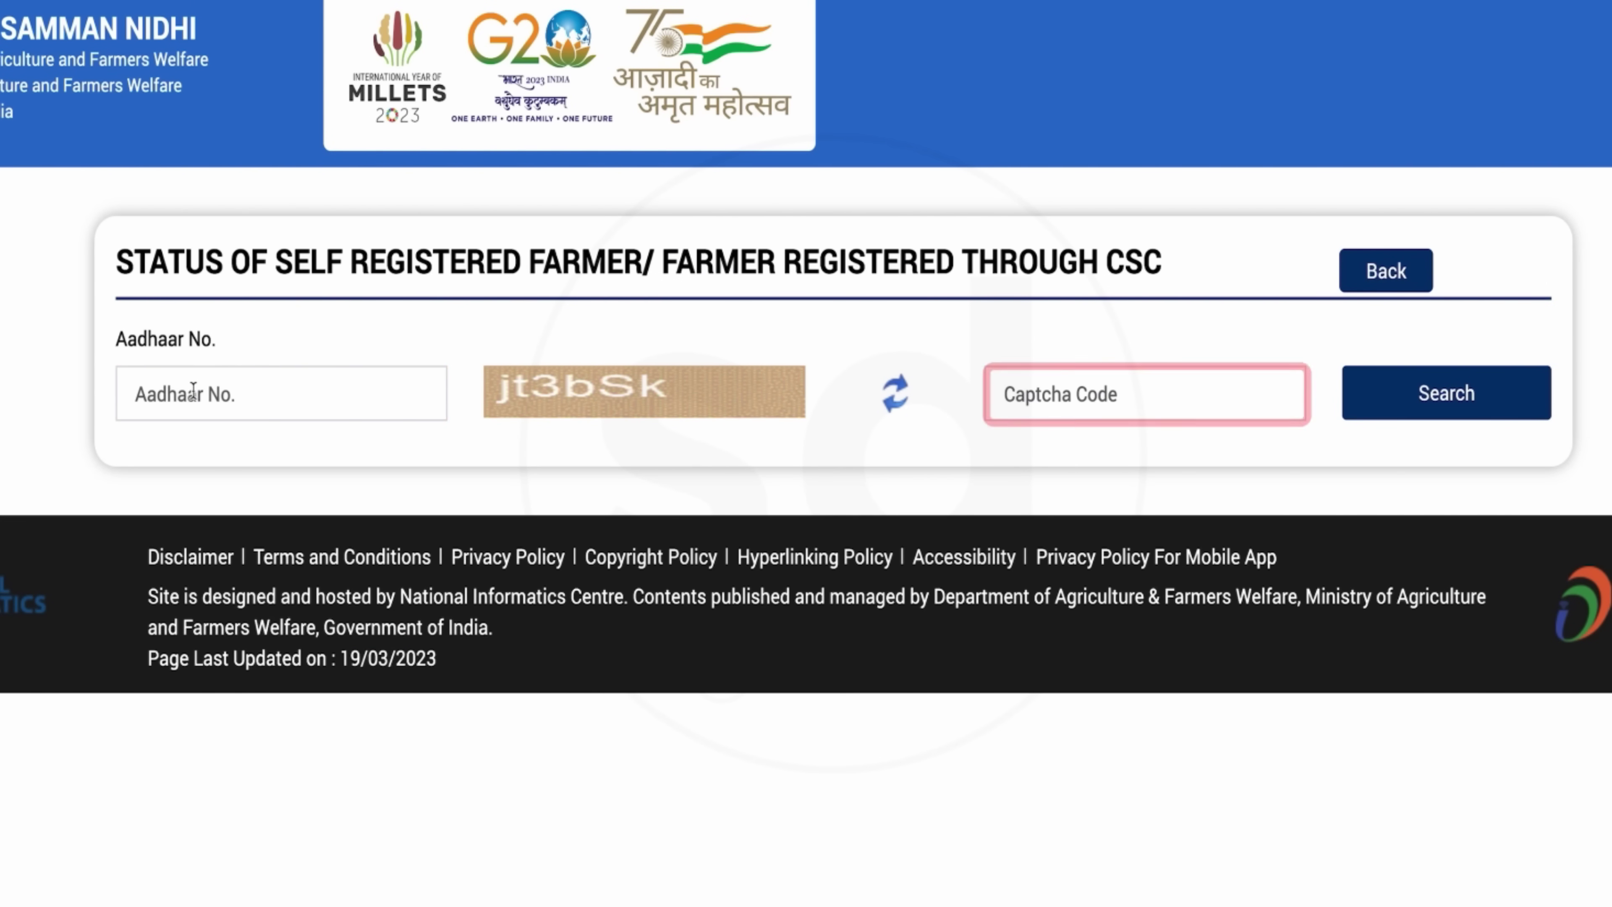
click(194, 390)
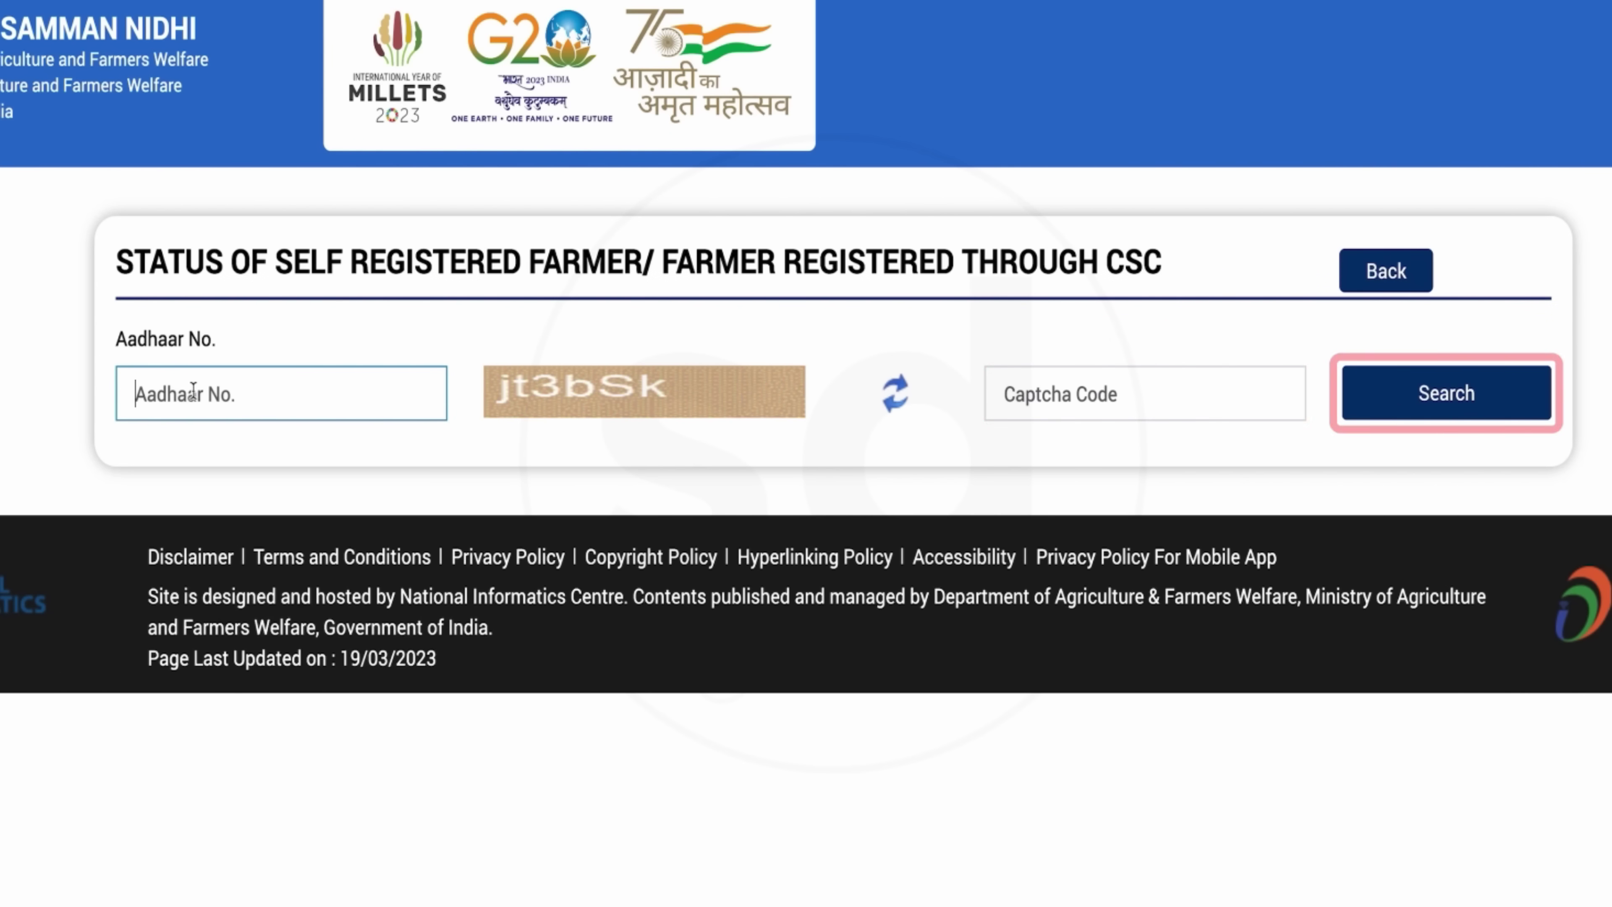